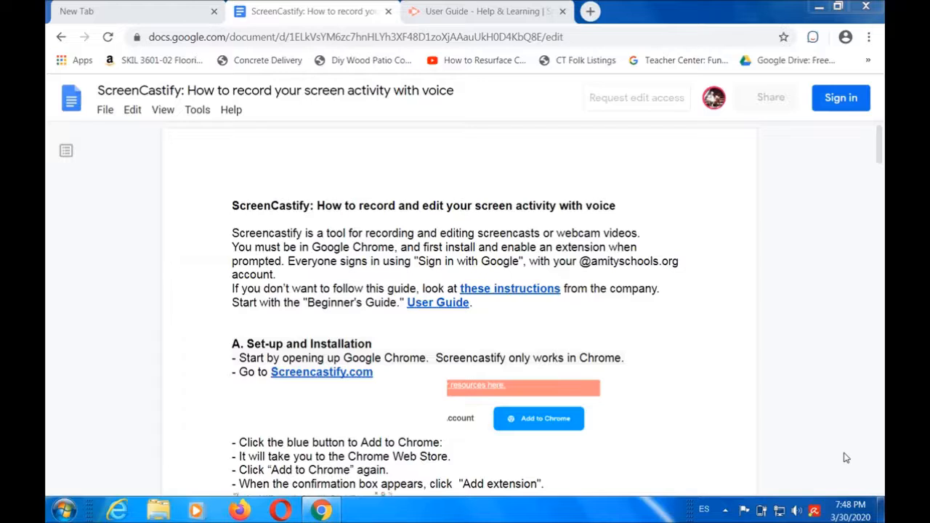
# Step: Open the linked Screencastify User Guide, and skim the ScreenCastify instructions document down to the annotation section and back to its beginning
pyautogui.click(450, 305)
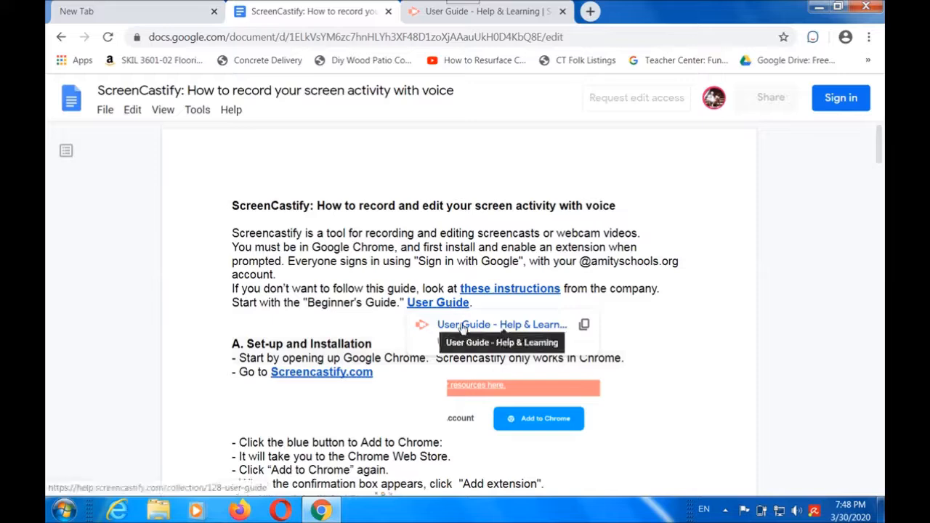
pyautogui.click(462, 328)
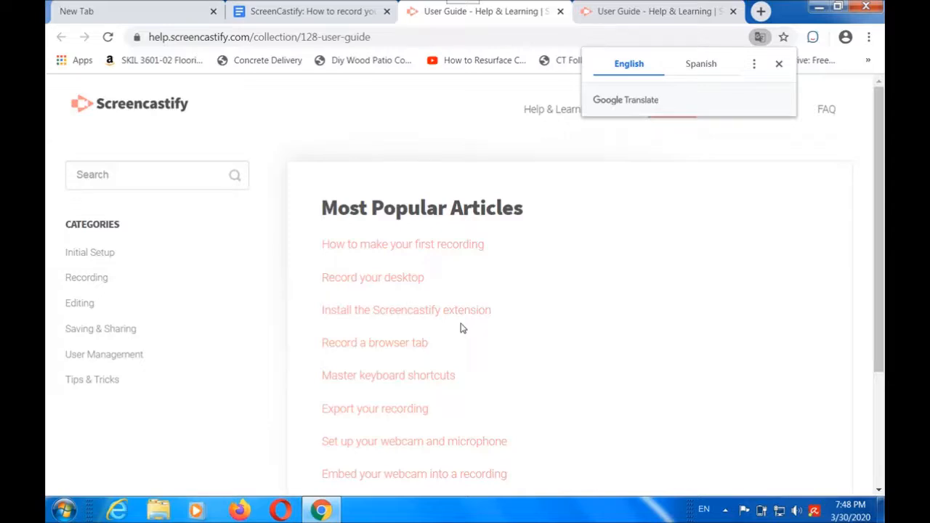
pyautogui.click(315, 12)
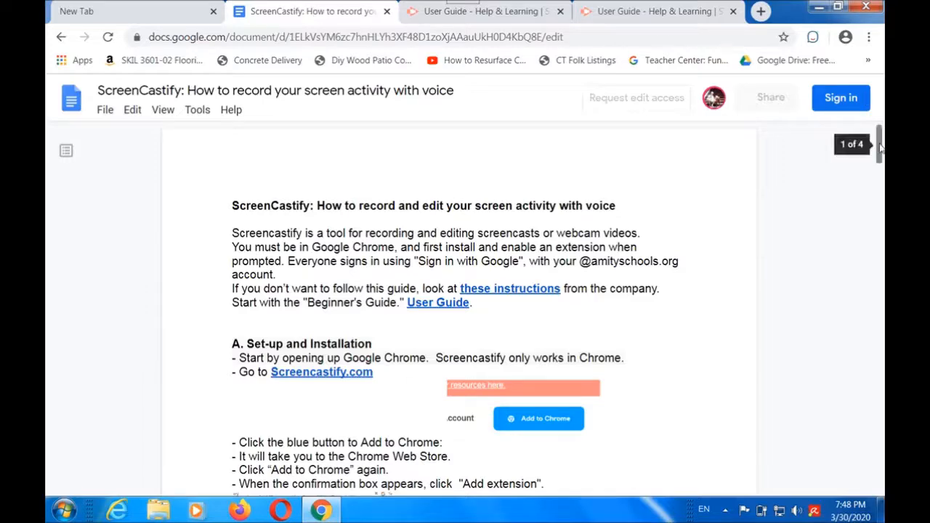
pyautogui.moveTo(879, 146); pyautogui.dragTo(880, 335)
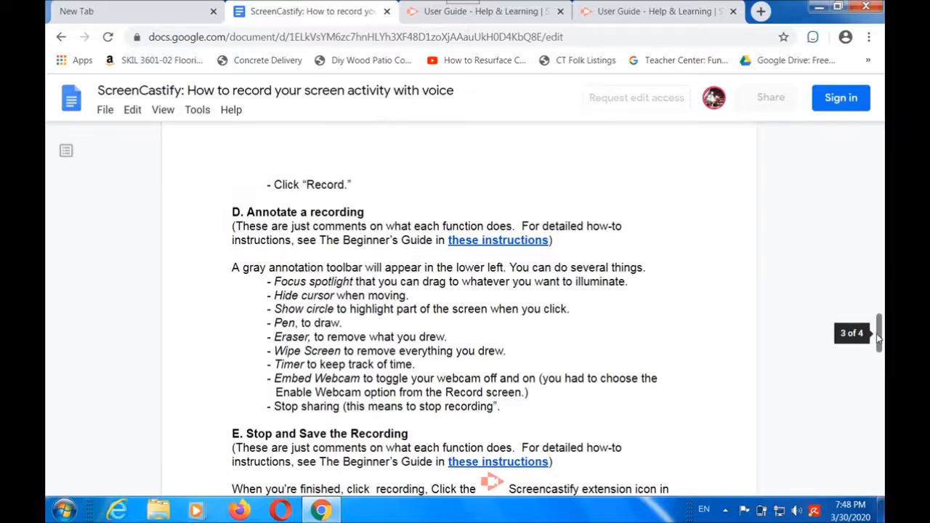
pyautogui.moveTo(878, 335); pyautogui.dragTo(879, 144)
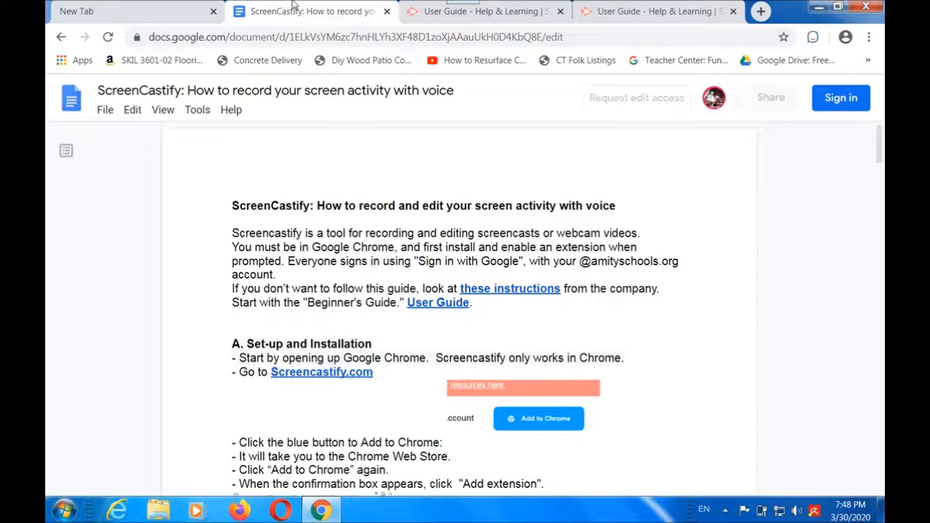
# Step: Load screencastify.com in the empty browser tab and open the extension's Chrome Web Store page from it
pyautogui.click(172, 12)
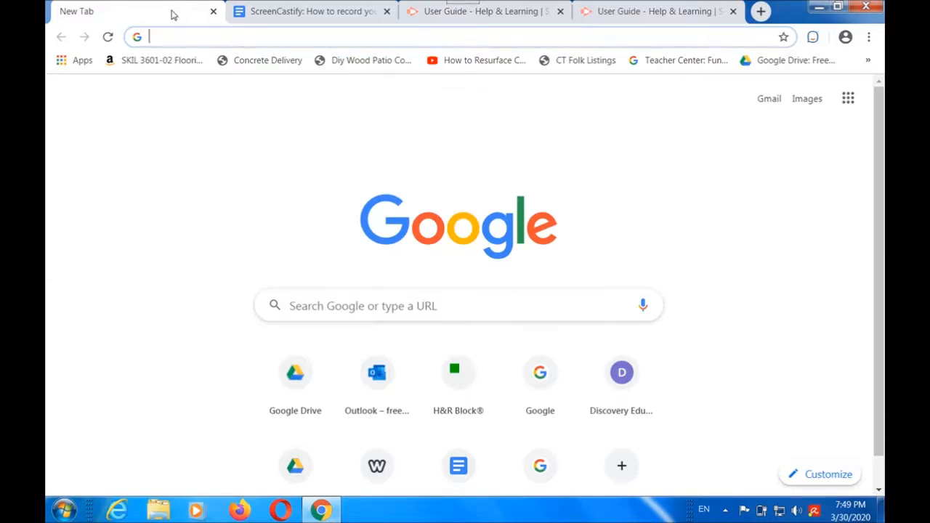
pyautogui.write('Screencastify.com')
pyautogui.press('Return')
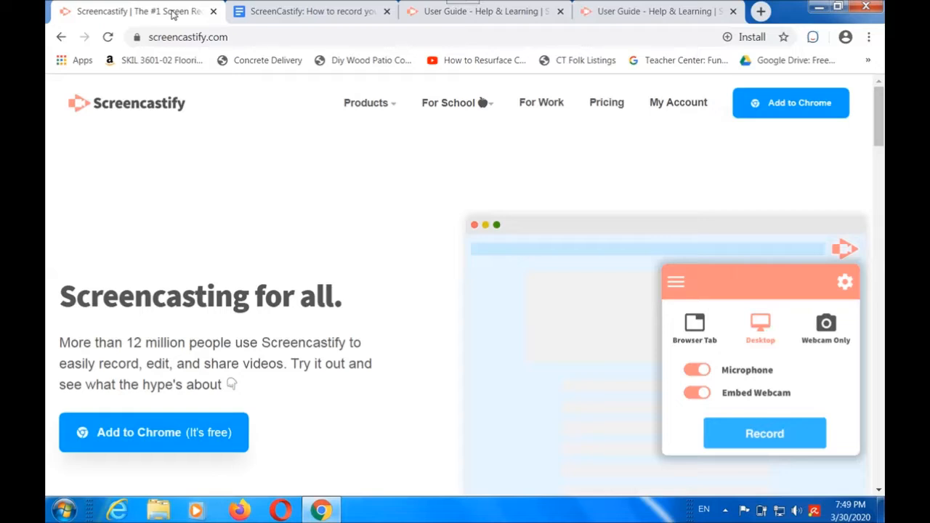
pyautogui.click(764, 102)
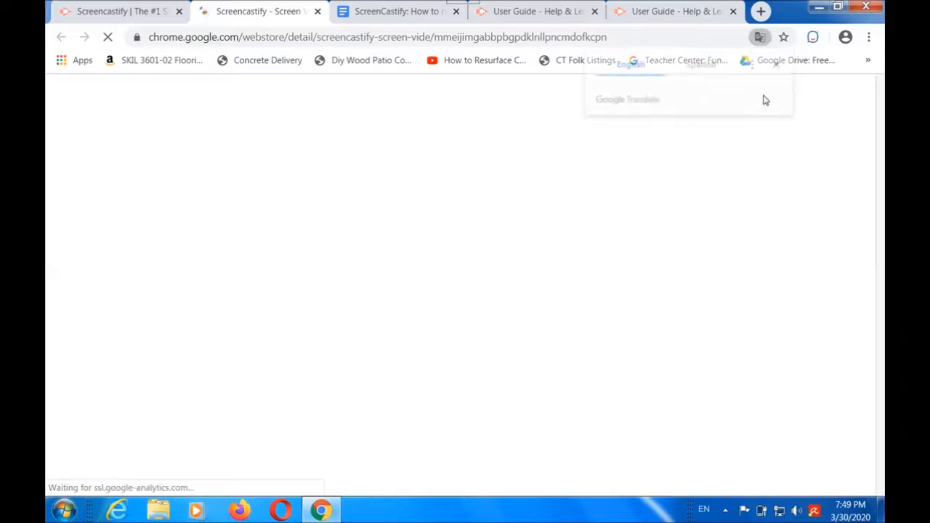
pyautogui.click(778, 63)
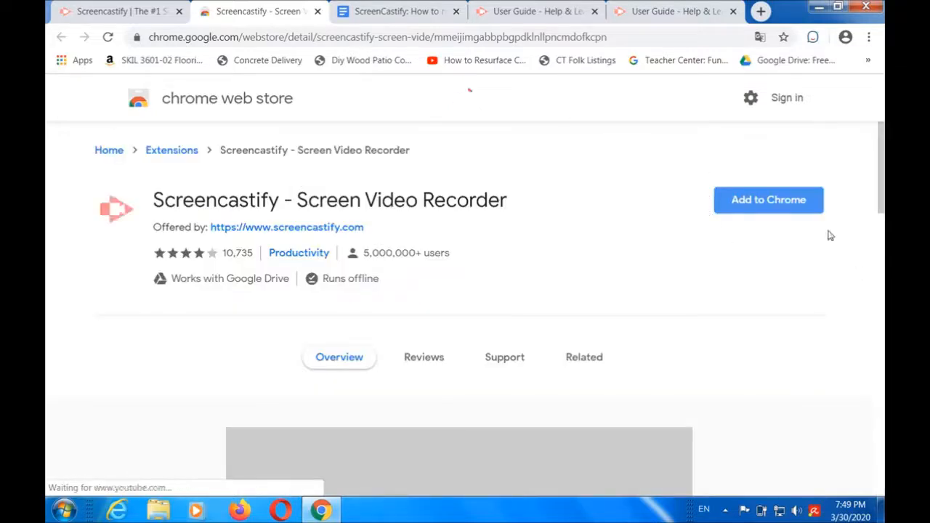
# Step: Add the Screencastify - Screen Video Recorder extension to Chrome and dismiss the sync offer
pyautogui.click(780, 203)
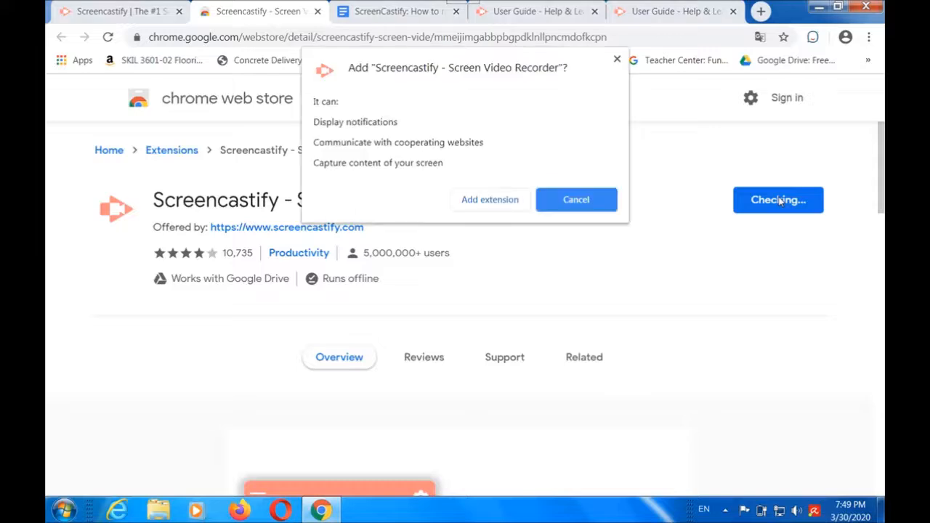
pyautogui.click(486, 200)
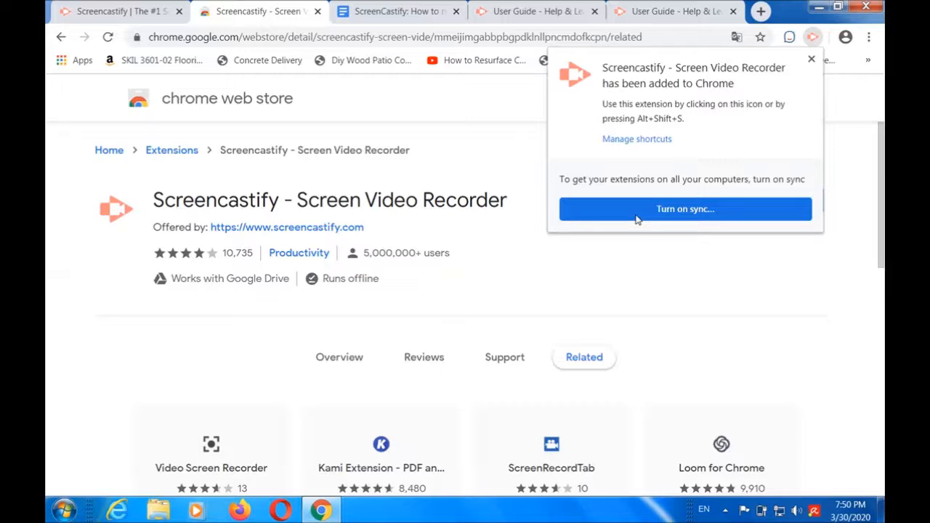
pyautogui.click(810, 61)
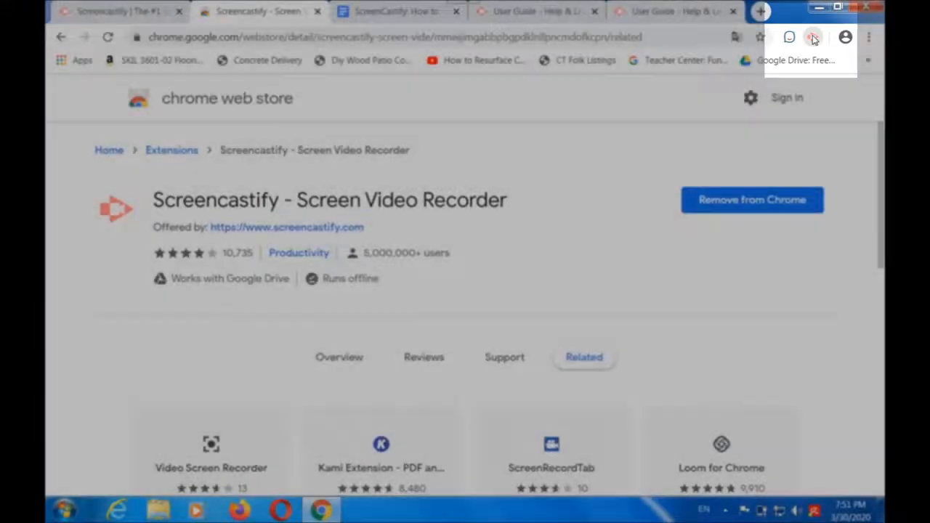
# Step: Launch the Screencastify setup and sign in with the school Google account, entering the account password
pyautogui.click(812, 38)
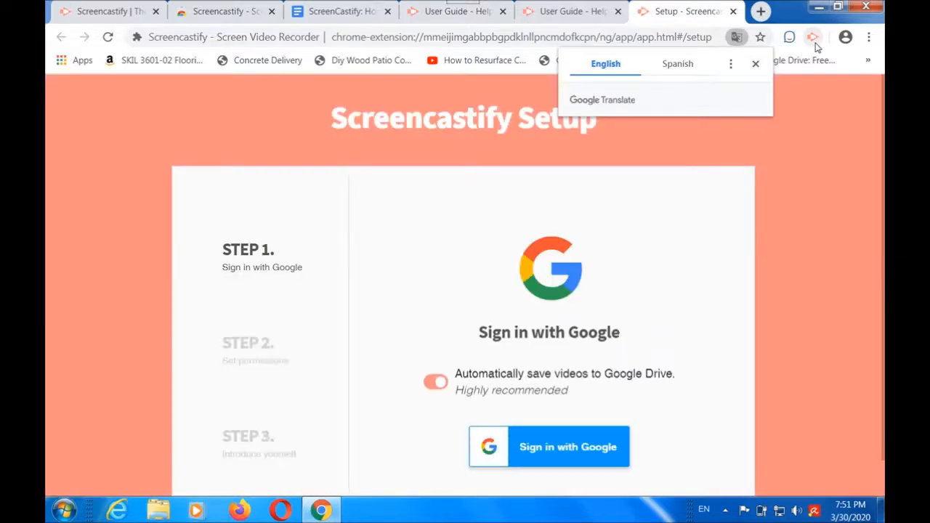
pyautogui.click(554, 454)
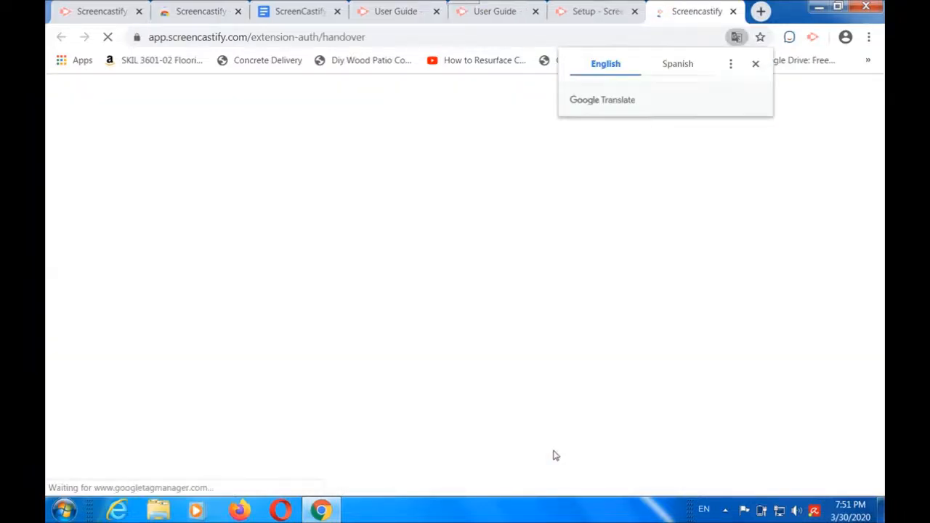
pyautogui.click(756, 69)
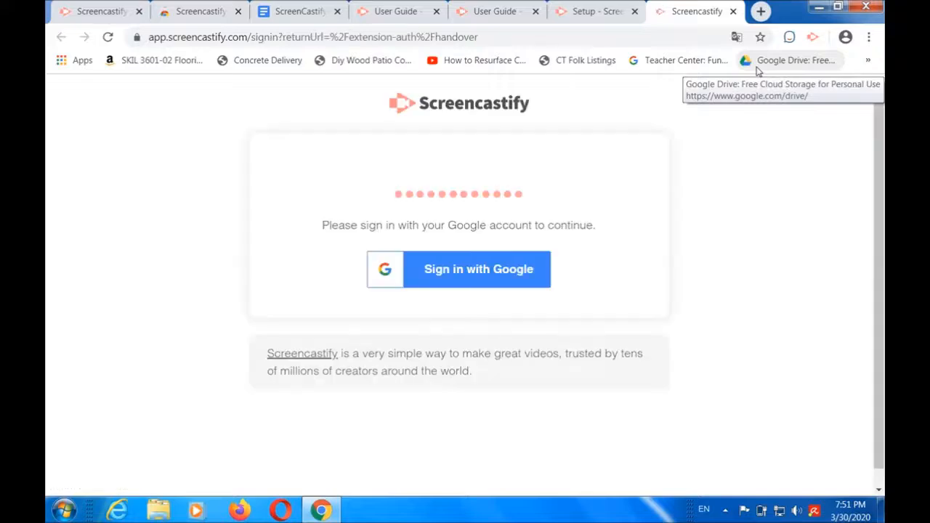
pyautogui.click(490, 269)
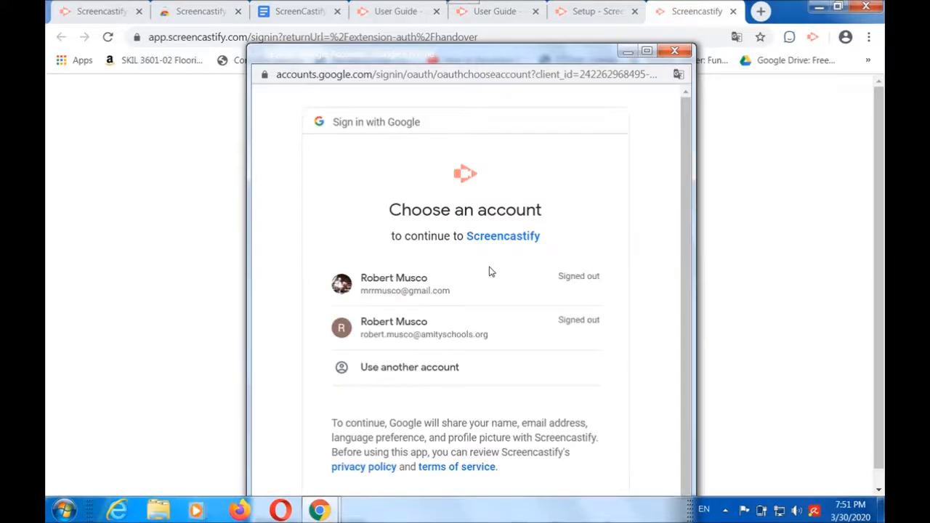
pyautogui.click(407, 341)
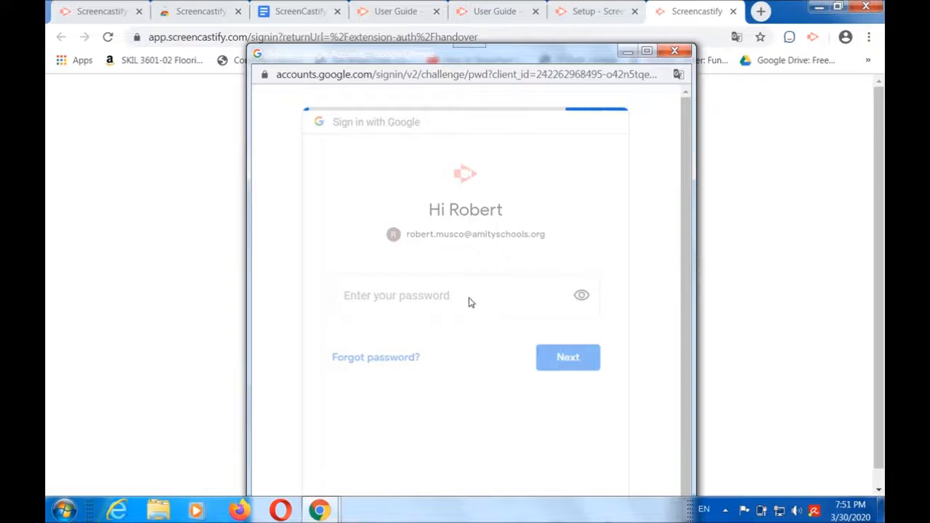
pyautogui.hotkey('ctrl', 'v')
pyautogui.click(573, 367)
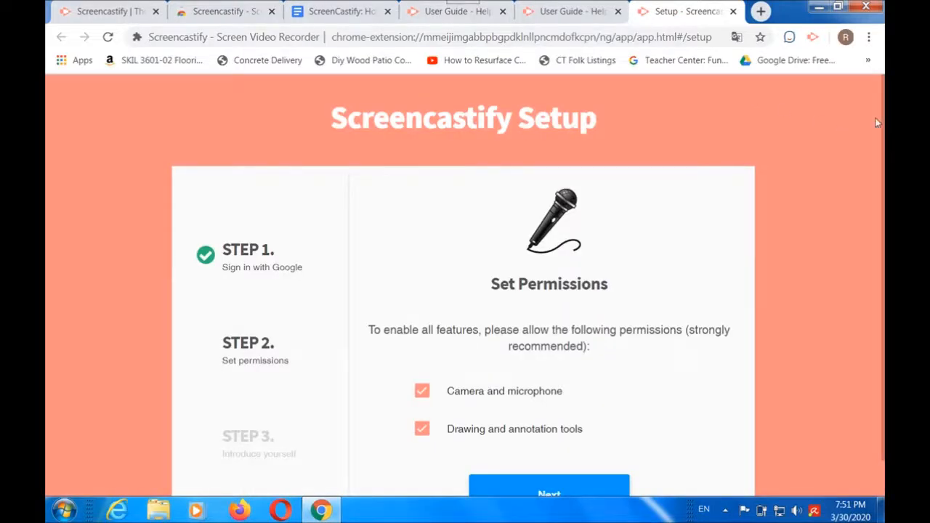
# Step: Grant Screencastify the camera and microphone permission and the drawing and annotation tools permission
pyautogui.moveTo(881, 124); pyautogui.dragTo(881, 164)
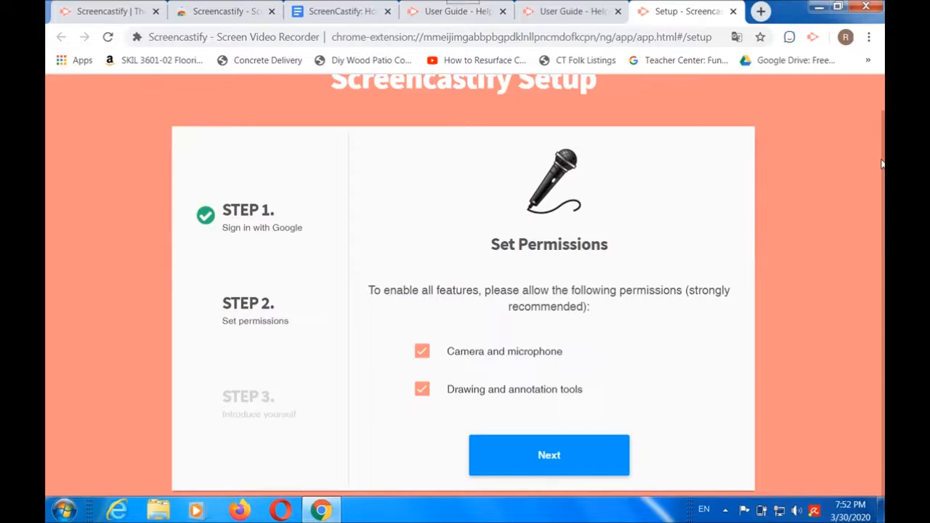
pyautogui.click(554, 454)
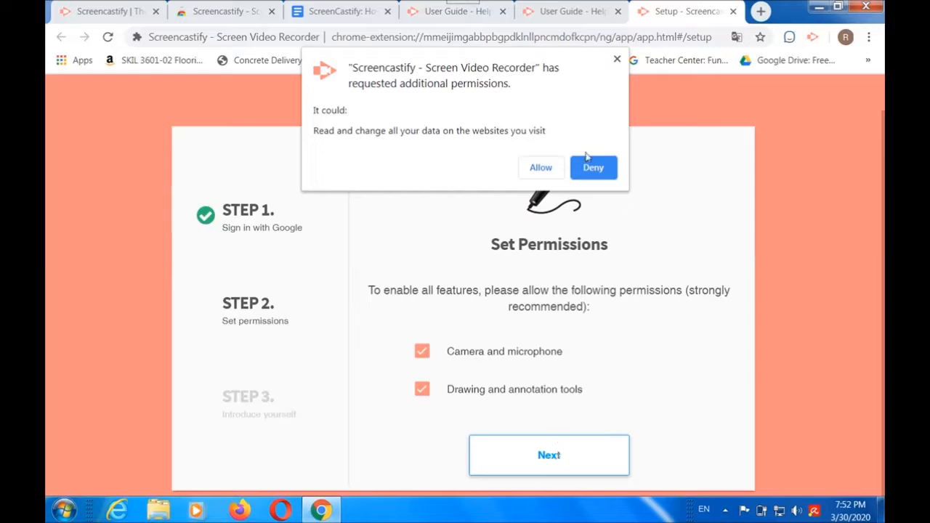
pyautogui.click(535, 172)
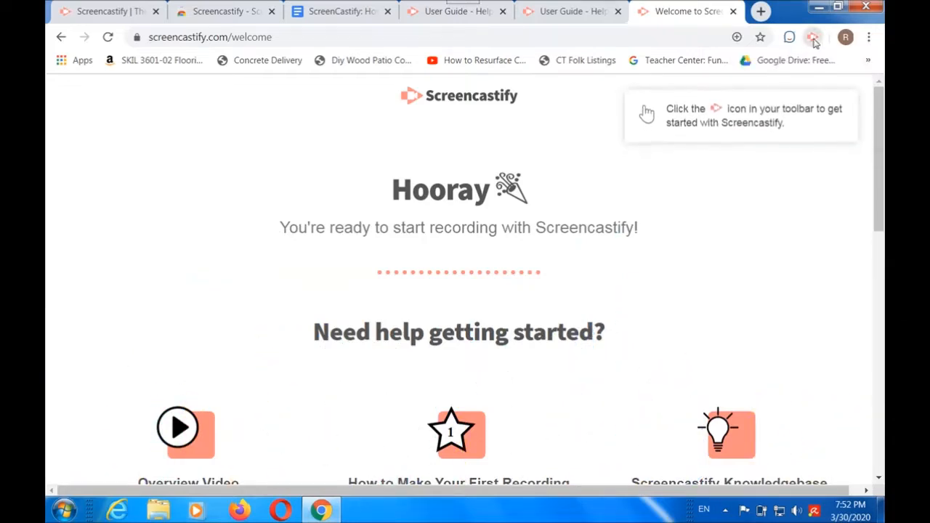
# Step: Open the Screencastify recorder, try the Browser Tab mode, and set the recording mode to Desktop
pyautogui.click(814, 40)
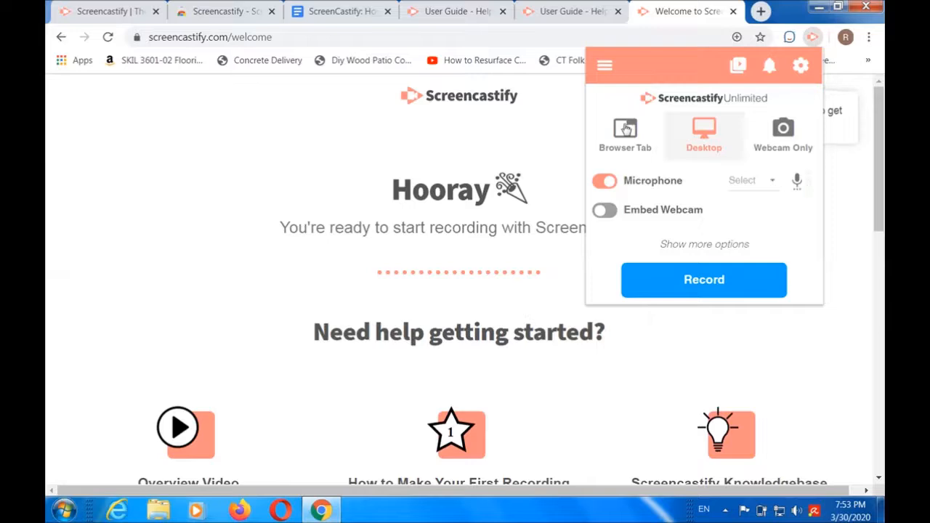
pyautogui.click(626, 129)
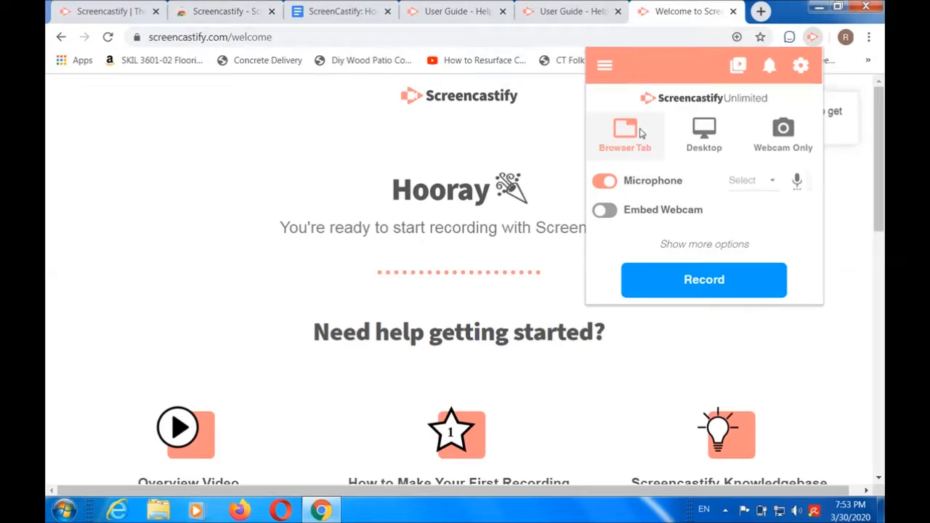
pyautogui.click(702, 136)
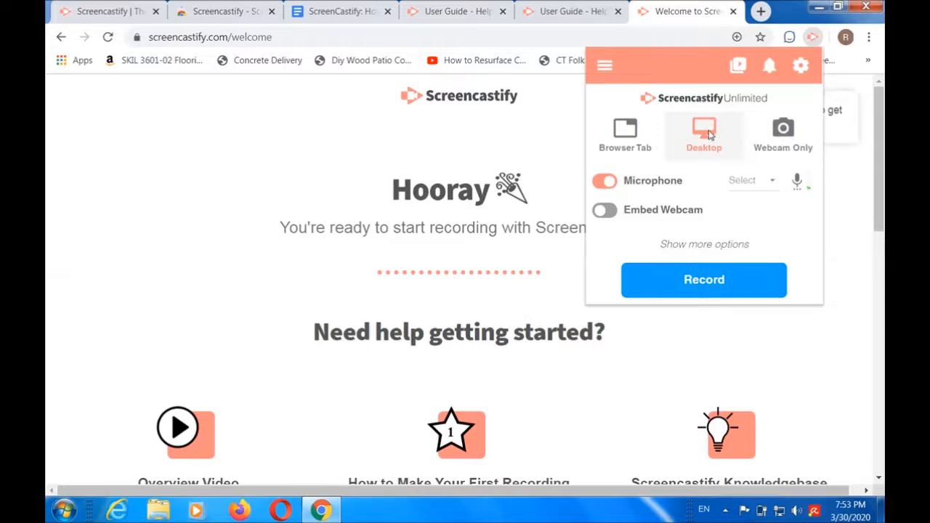
# Step: Enable Embed Webcam, and select the Default - Microphone (C-Media USB Audio) input and HP Webcam (046d:09b8) as recording devices
pyautogui.click(604, 210)
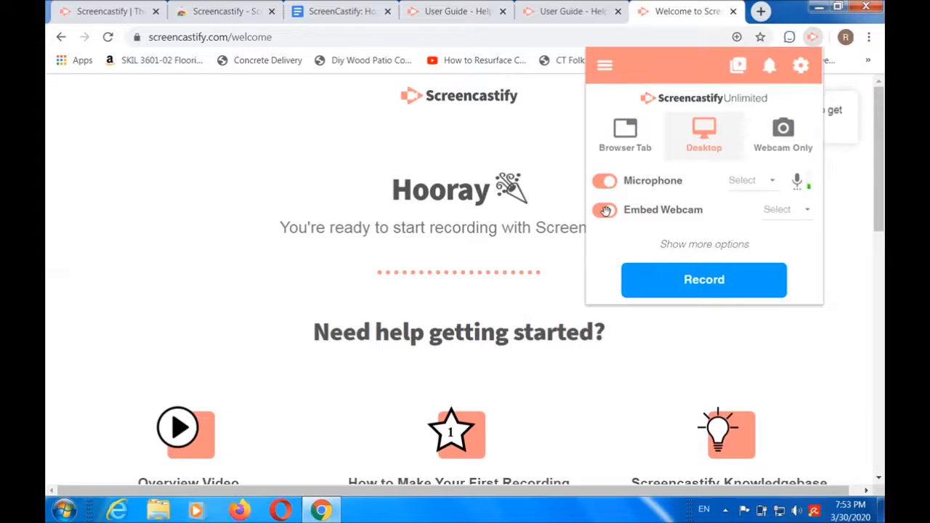
pyautogui.click(770, 186)
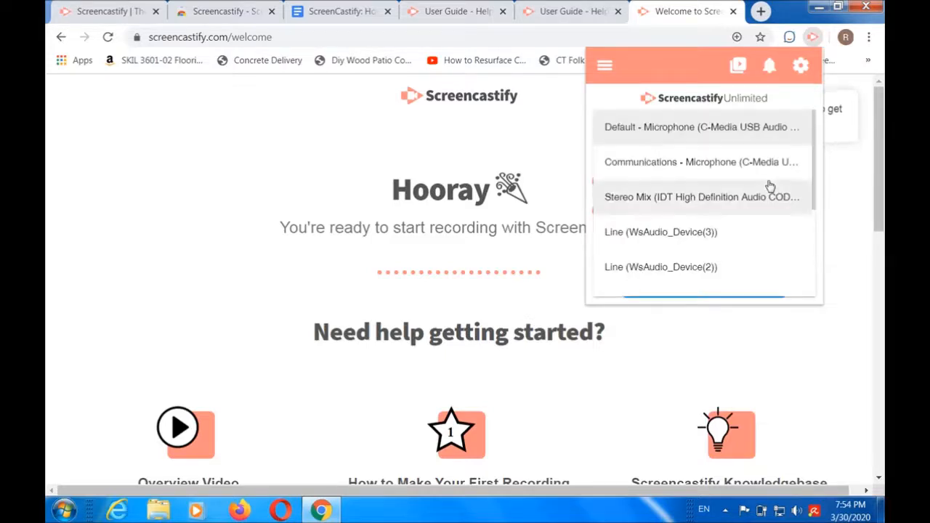
pyautogui.click(728, 126)
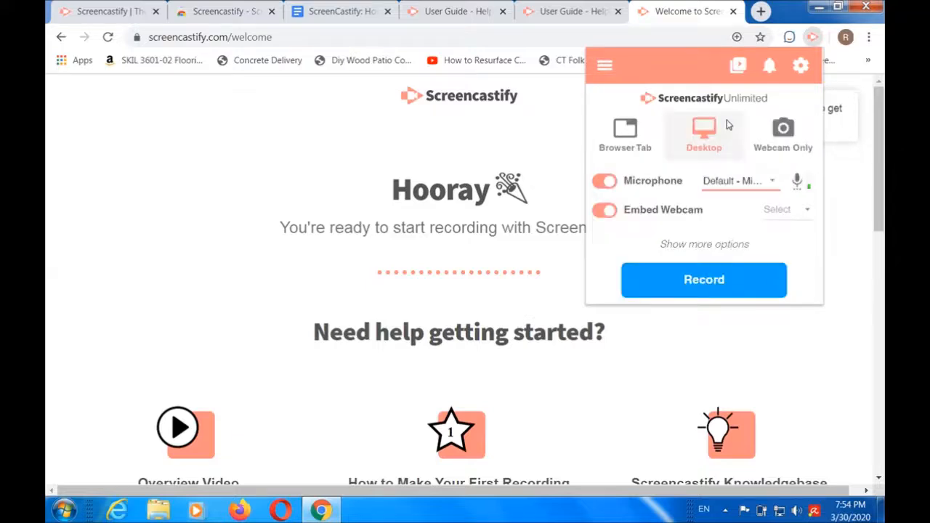
pyautogui.click(806, 215)
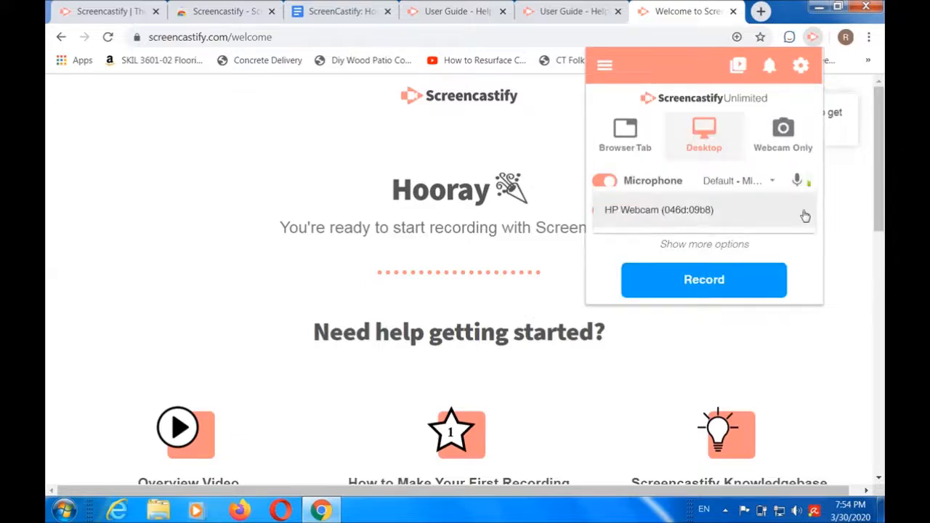
pyautogui.click(679, 215)
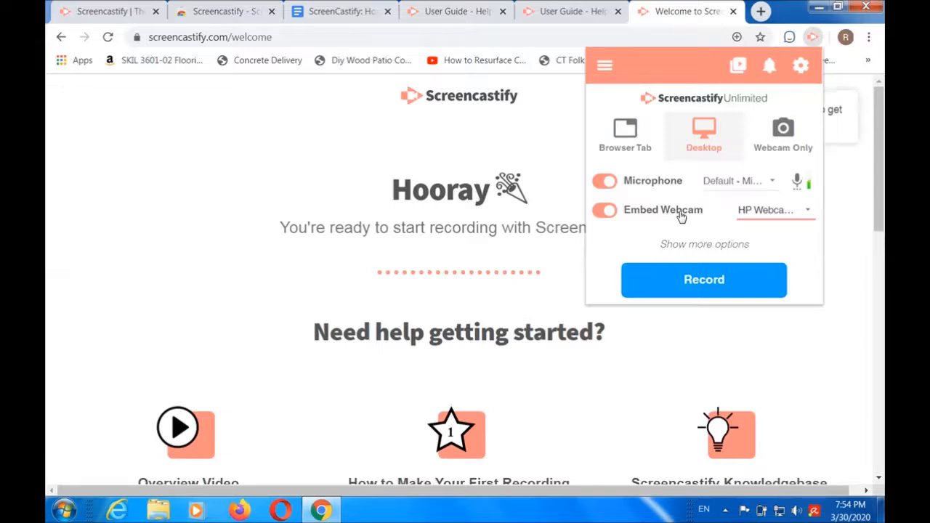
# Step: Start the desktop recording, view the Application Window sharing choices, and share the entire screen
pyautogui.click(701, 281)
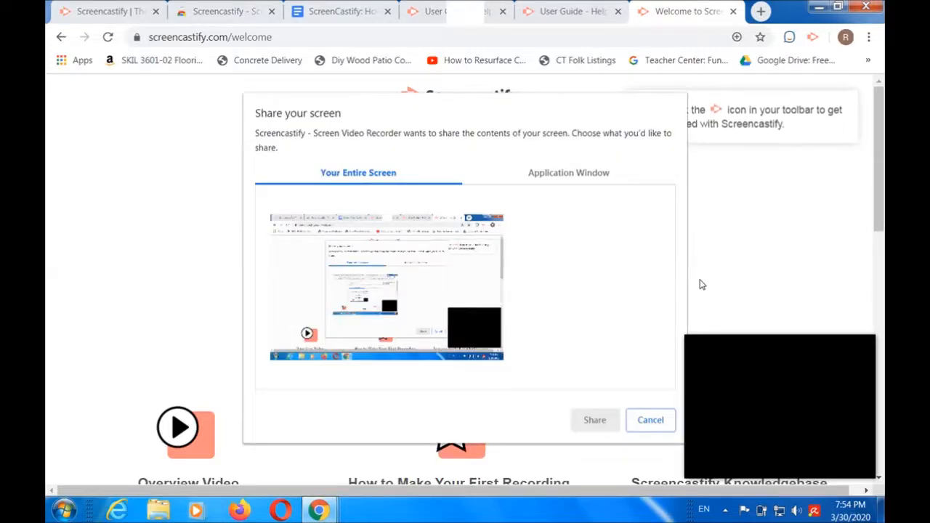
pyautogui.click(568, 178)
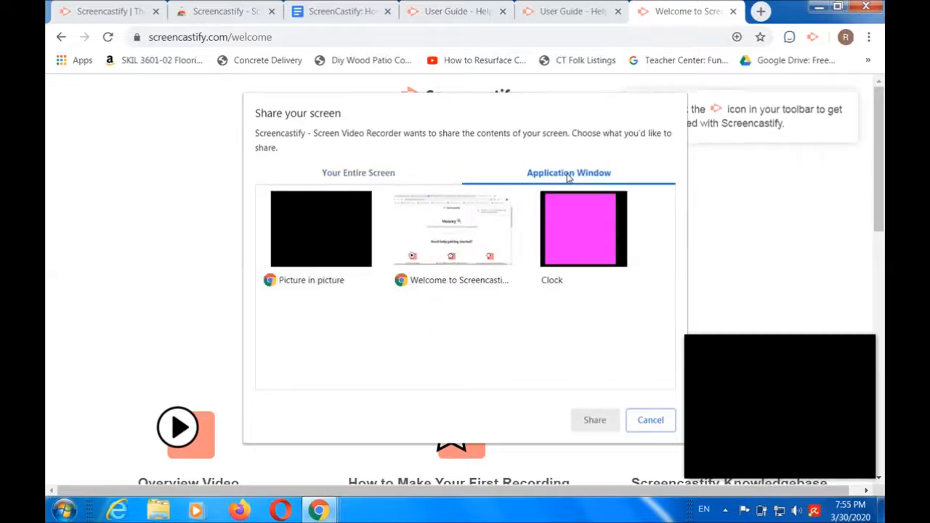
pyautogui.click(389, 181)
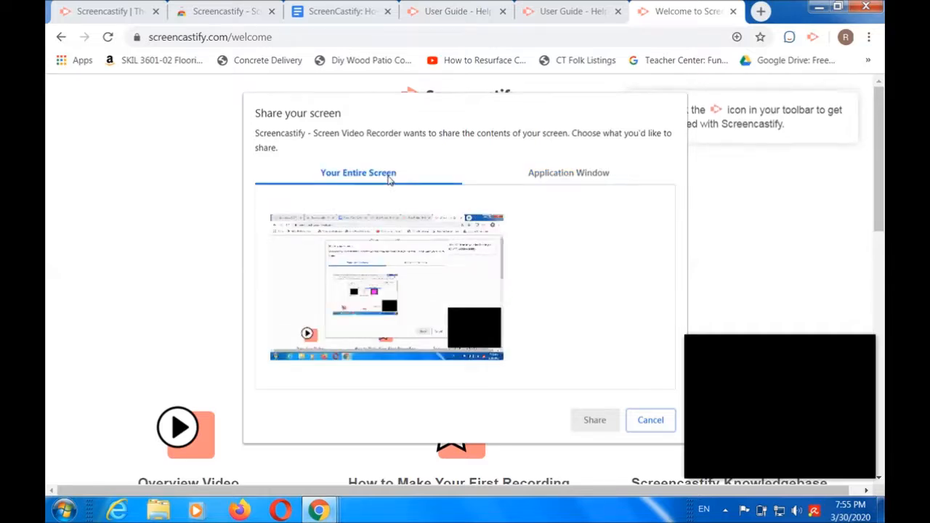
pyautogui.doubleClick(418, 297)
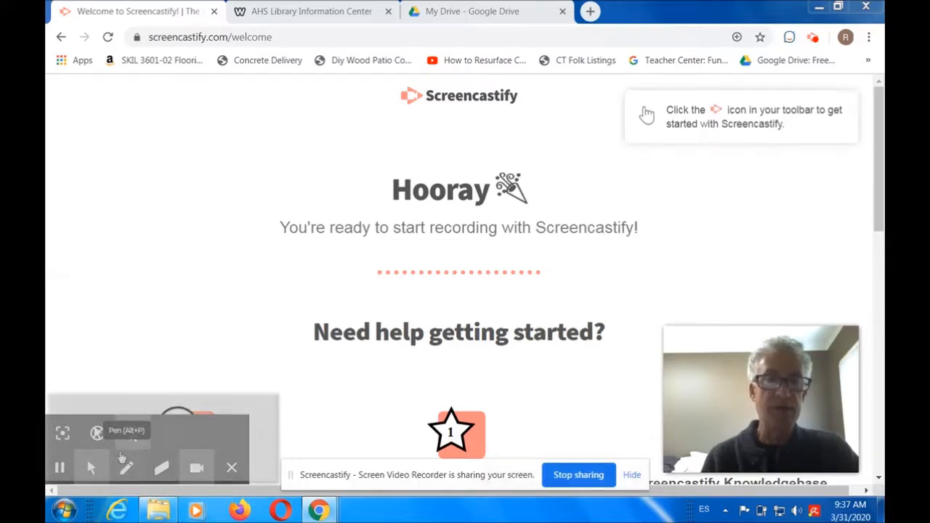
# Step: Show the AHS Library Information Center page and switch off the focus spotlight on it
pyautogui.click(322, 10)
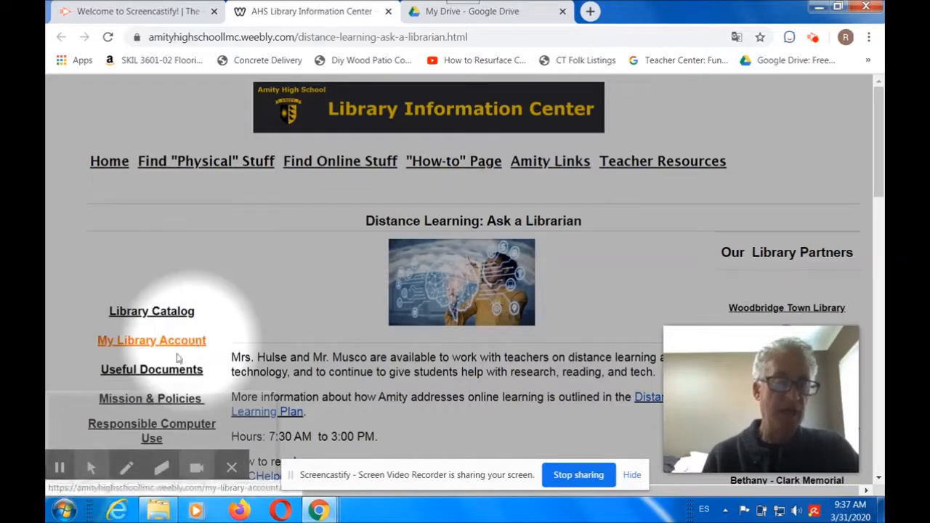
pyautogui.moveTo(92, 468)
pyautogui.click(63, 435)
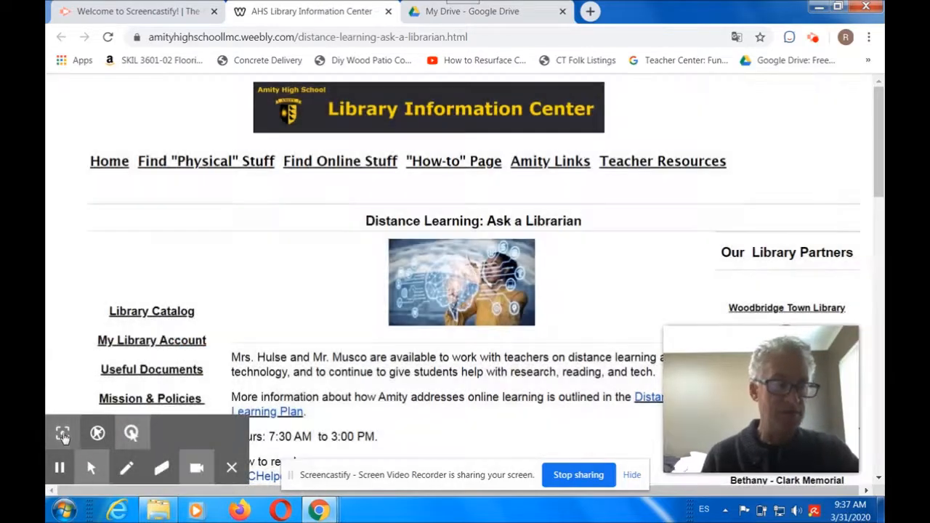
# Step: Turn on the focus spotlight, demonstrate it over the library page, and turn it off again
pyautogui.click(63, 434)
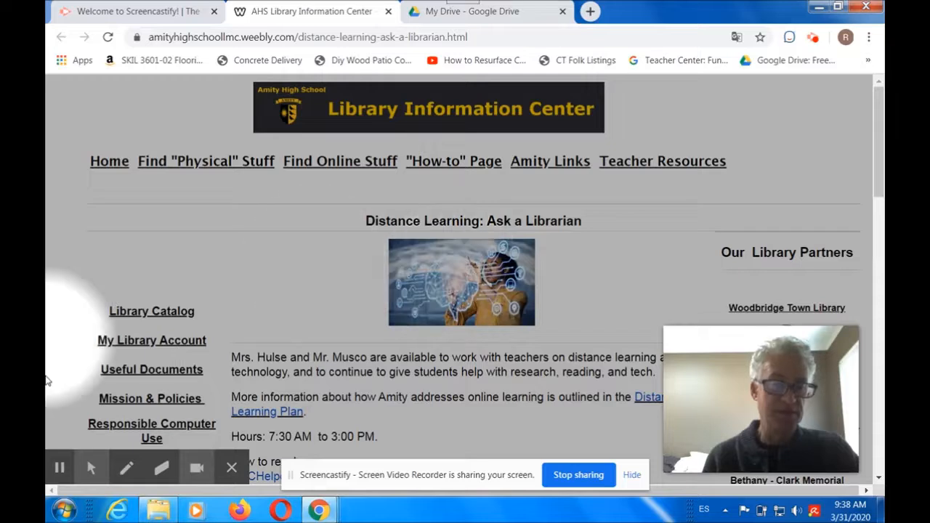
pyautogui.moveTo(69, 459)
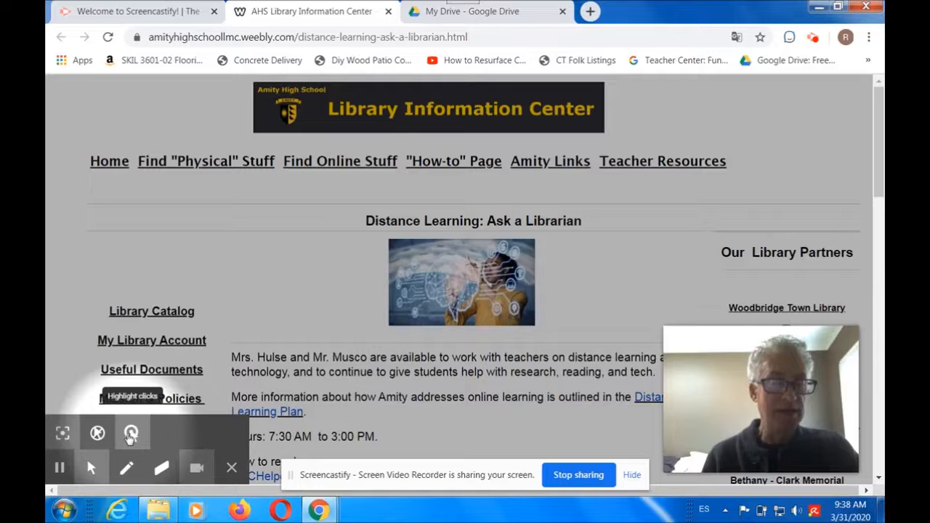
pyautogui.click(59, 435)
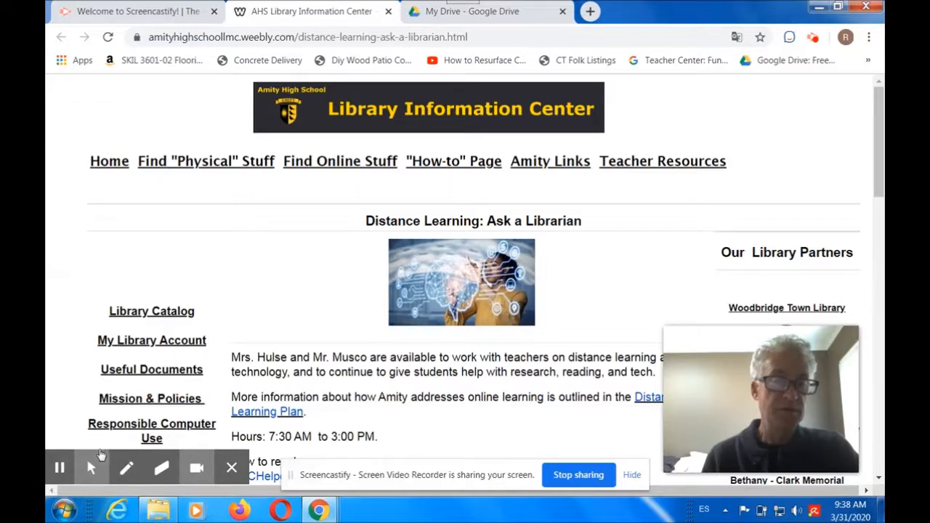
# Step: Try the Highlight clicks option while selecting a few characters in the opening paragraph, and switch off Embed Webcam
pyautogui.click(132, 434)
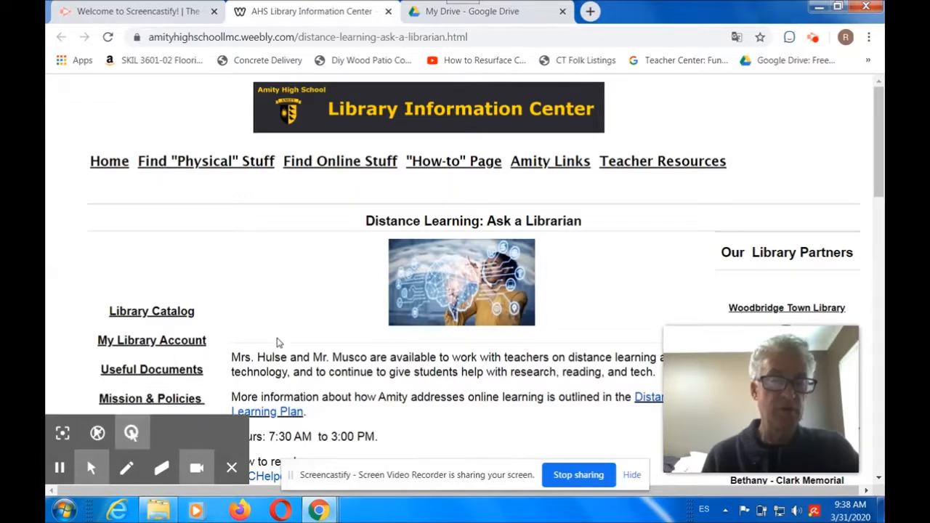
pyautogui.moveTo(267, 356); pyautogui.dragTo(298, 358)
pyautogui.moveTo(197, 468)
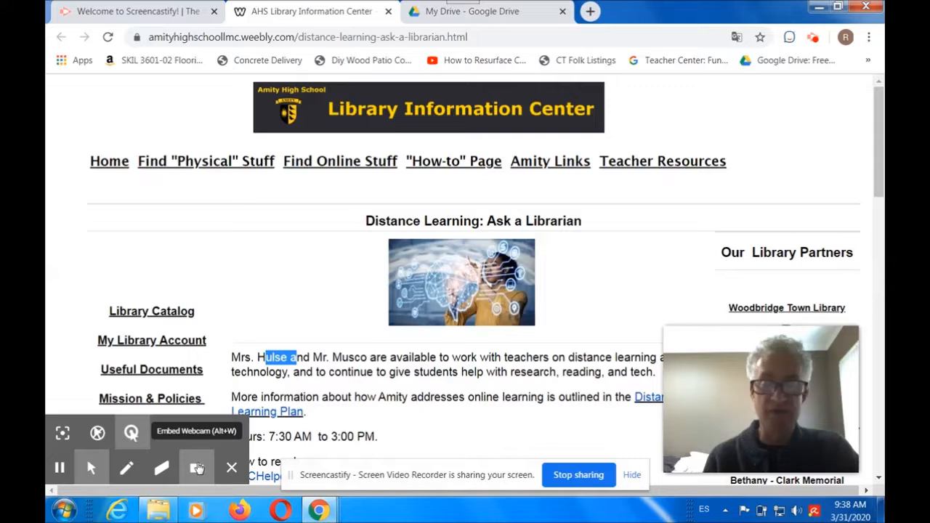
pyautogui.click(197, 469)
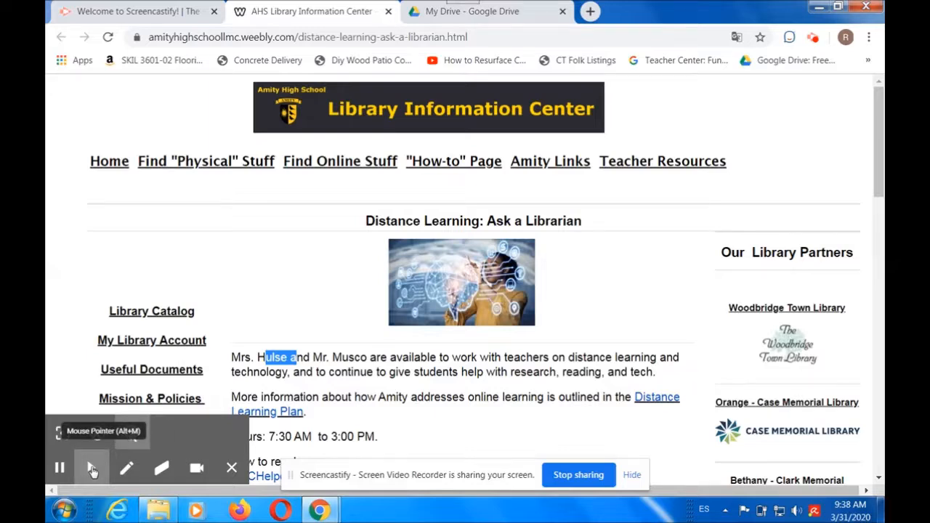
# Step: Draw a freehand red W with the Pen beside the Distance Learning image and circle it
pyautogui.click(92, 470)
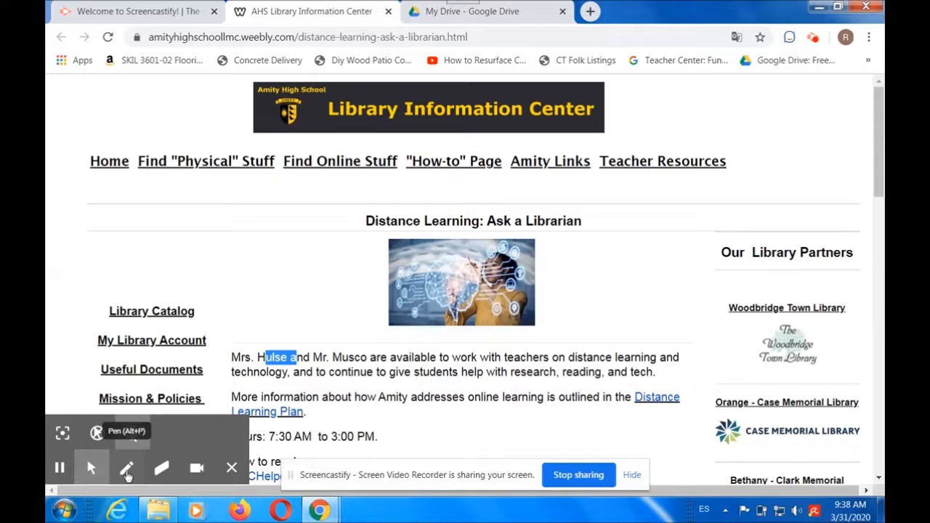
pyautogui.click(126, 468)
pyautogui.moveTo(228, 303)
pyautogui.mouseDown()
pyautogui.moveTo(254, 291)
pyautogui.moveTo(274, 314)
pyautogui.moveTo(271, 278)
pyautogui.moveTo(282, 275)
pyautogui.moveTo(274, 272)
pyautogui.moveTo(304, 342)
pyautogui.moveTo(276, 304)
pyautogui.mouseUp()
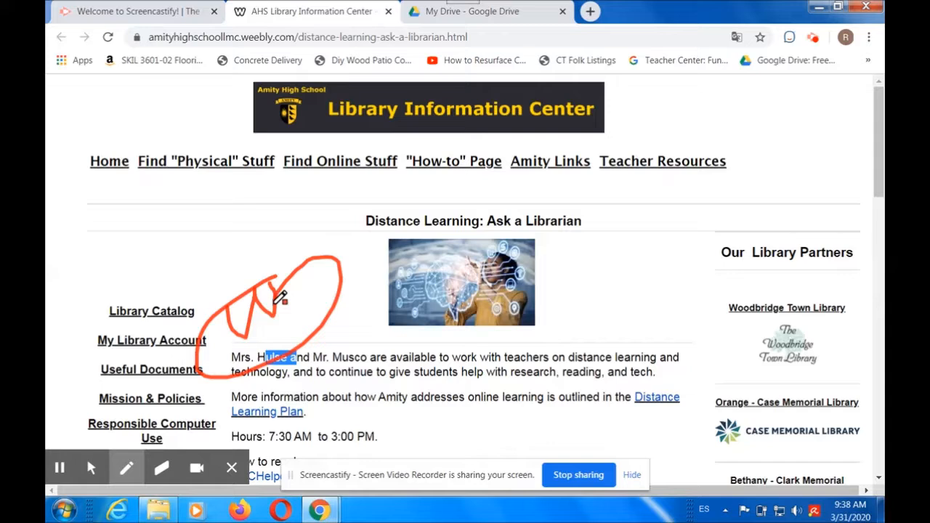
# Step: Erase the upper part of the red circle with the Eraser, and wipe the remaining drawing off the screen
pyautogui.click(162, 468)
pyautogui.moveTo(265, 261)
pyautogui.mouseDown()
pyautogui.moveTo(269, 272)
pyautogui.moveTo(316, 247)
pyautogui.moveTo(323, 258)
pyautogui.mouseUp()
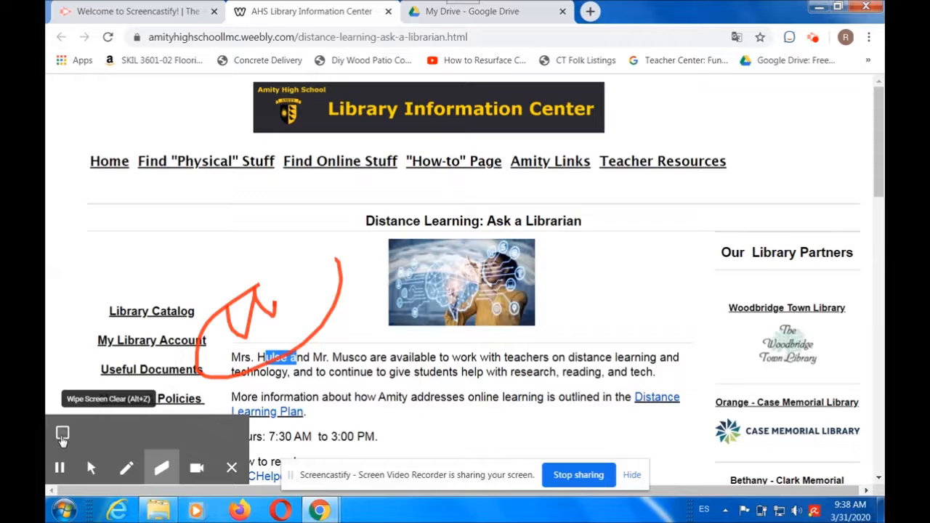
pyautogui.click(63, 436)
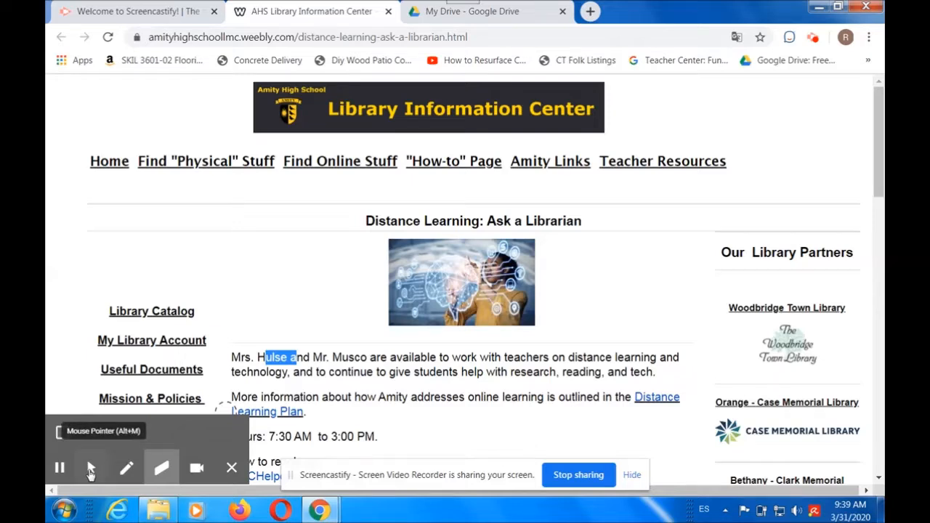
# Step: Return to the mouse pointer, end the recording by stopping the screen share, and pause the recorded video's playback
pyautogui.click(91, 471)
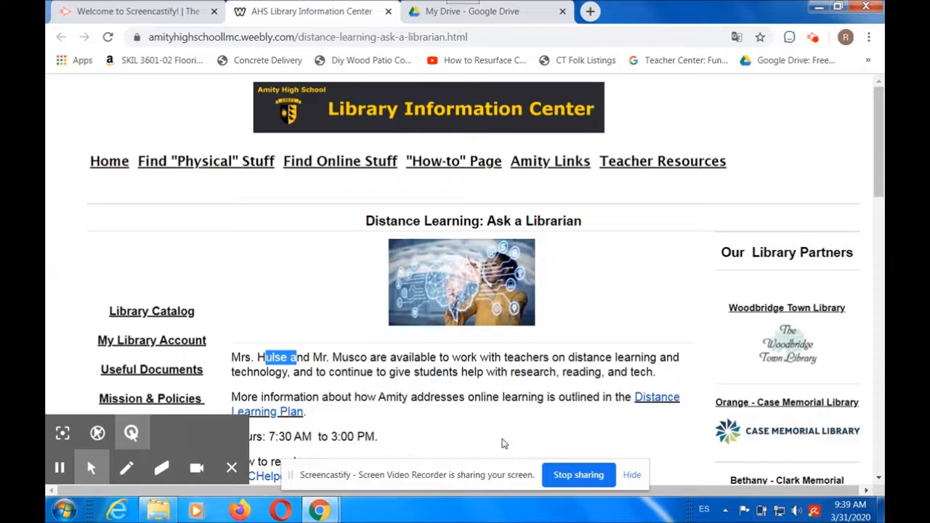
pyautogui.click(566, 474)
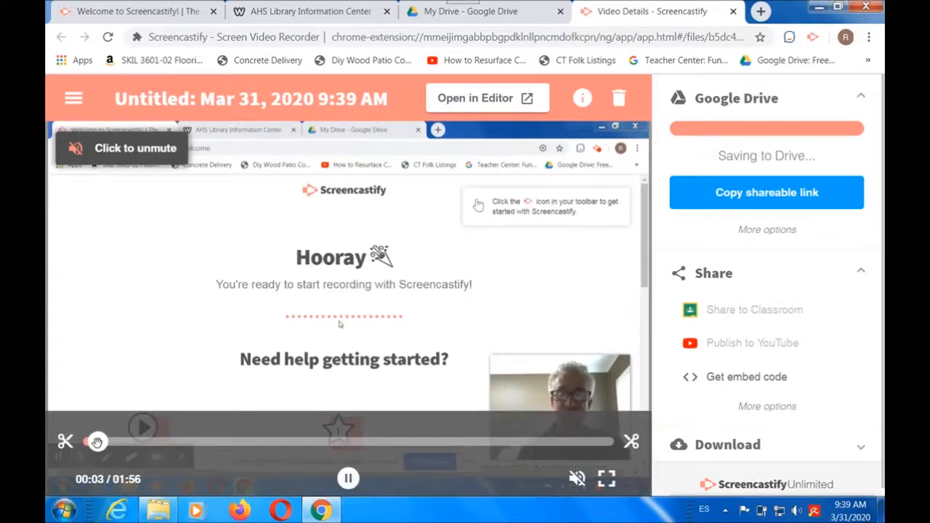
pyautogui.click(348, 480)
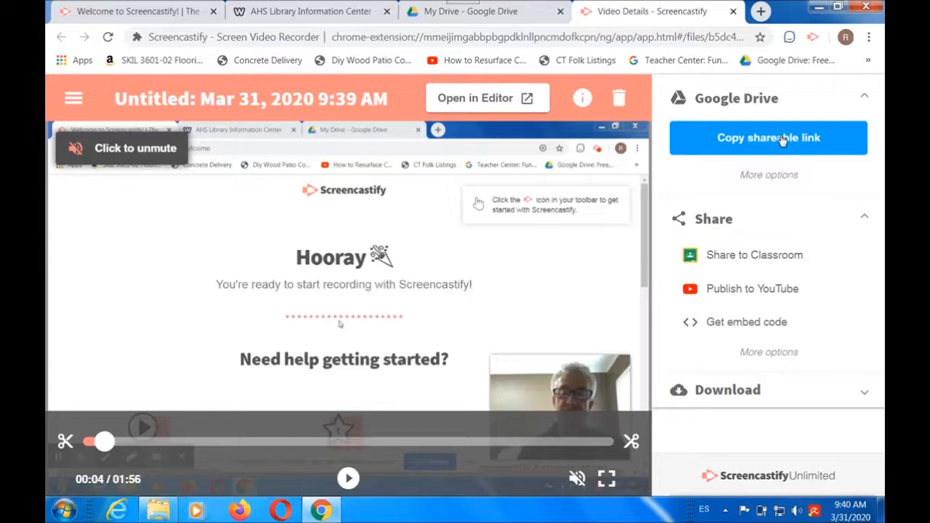
# Step: Examine the recording's Share section with its additional options, such as Send in email and Generate QR code, and collapse them again
pyautogui.click(864, 218)
pyautogui.click(864, 218)
pyautogui.click(757, 353)
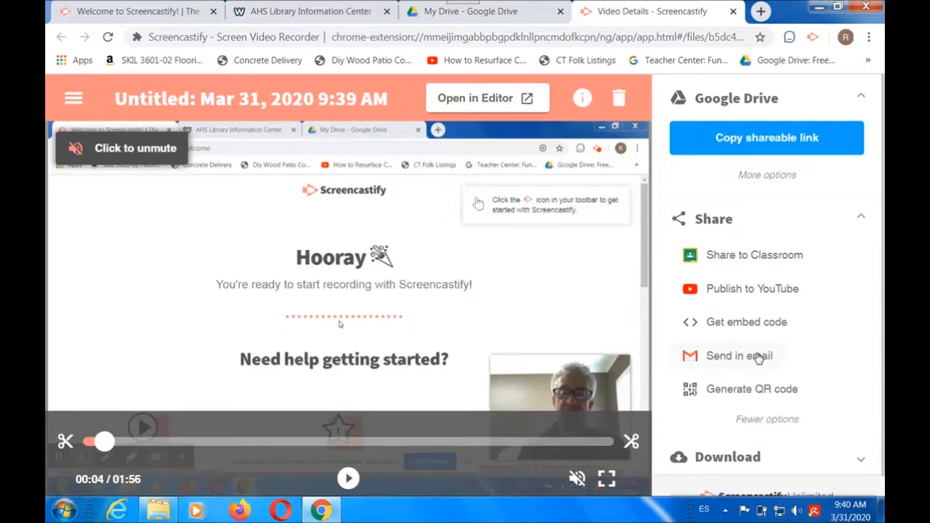
pyautogui.click(764, 420)
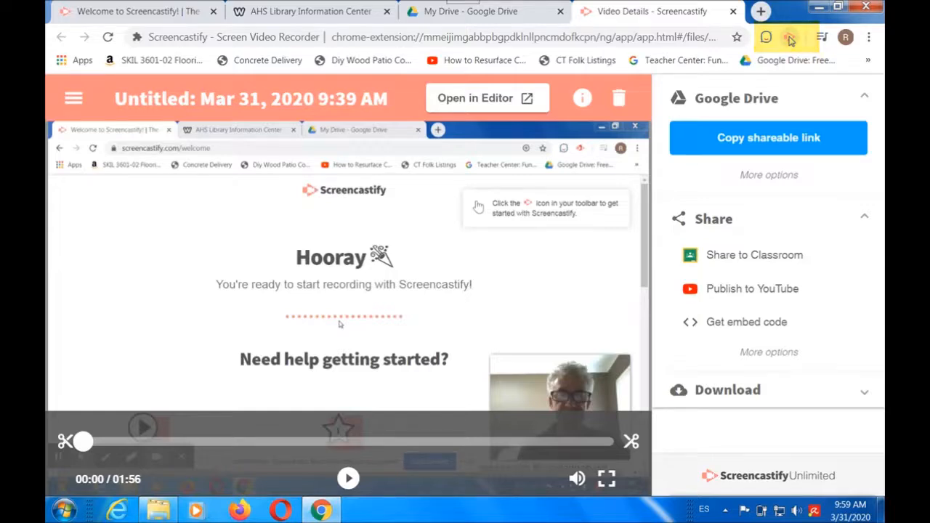
# Step: View the entries in the Screencastify extension menu, and open the Untitled: Mar 31, 2020 9:39 AM recording in the Editor
pyautogui.click(812, 37)
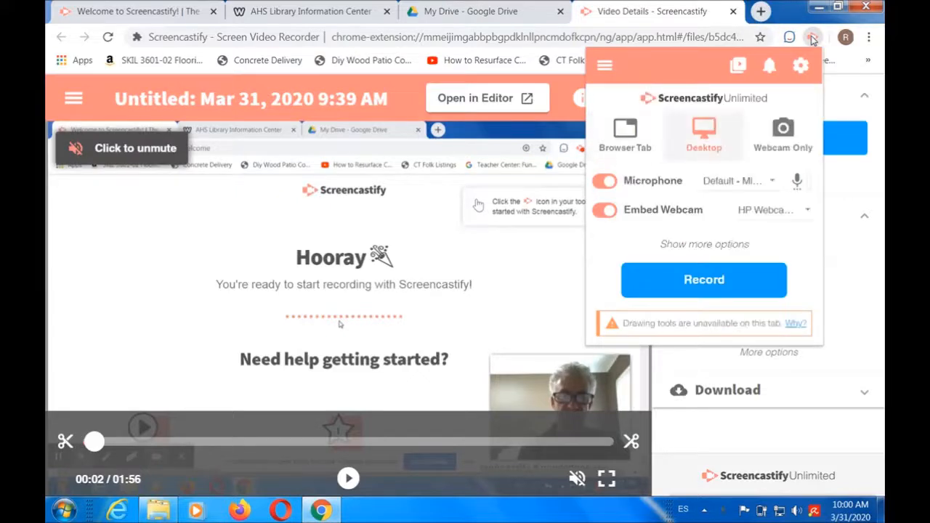
pyautogui.click(606, 67)
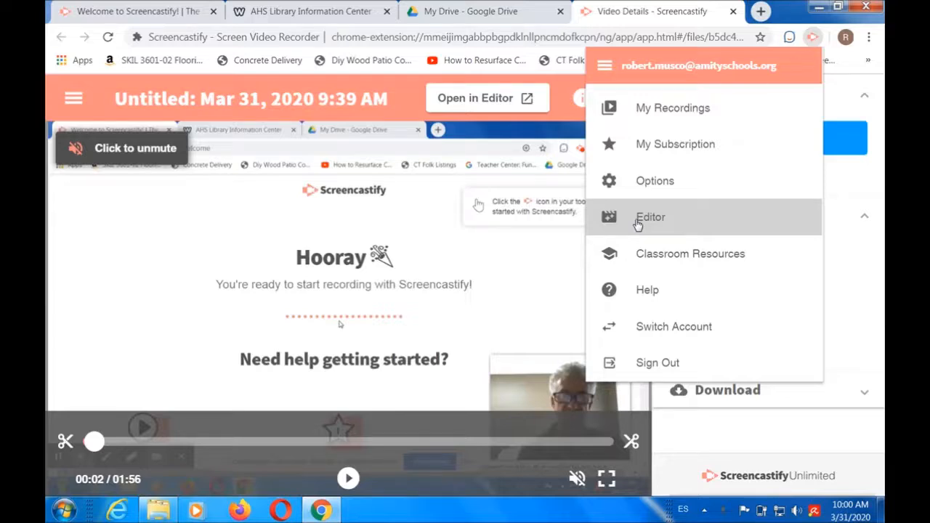
pyautogui.click(481, 106)
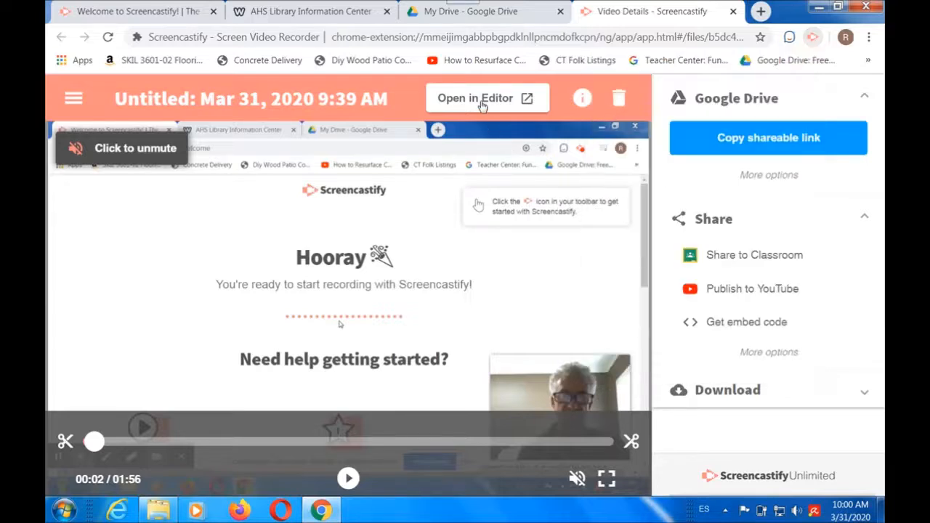
pyautogui.click(481, 106)
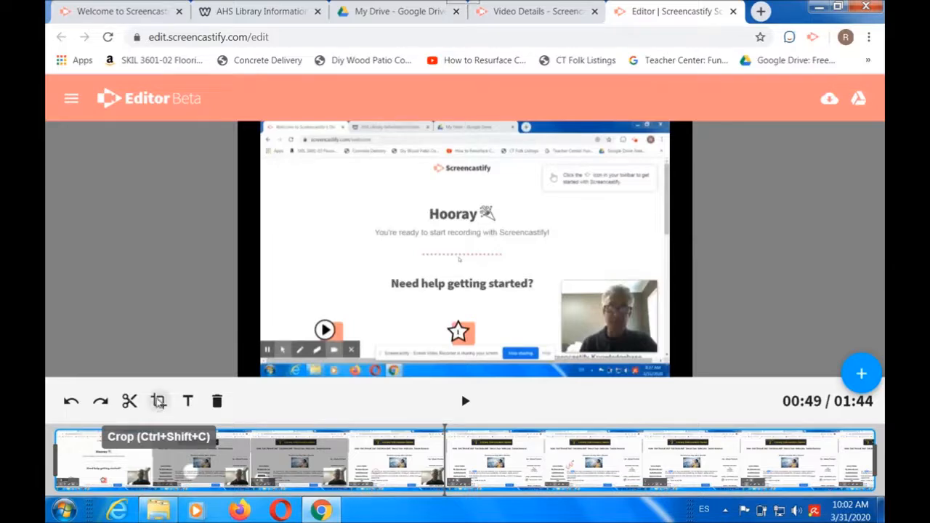
# Step: Crop the clip to a rectangle around the centre of the frame, from the Hooray heading down to the star icon
pyautogui.click(159, 402)
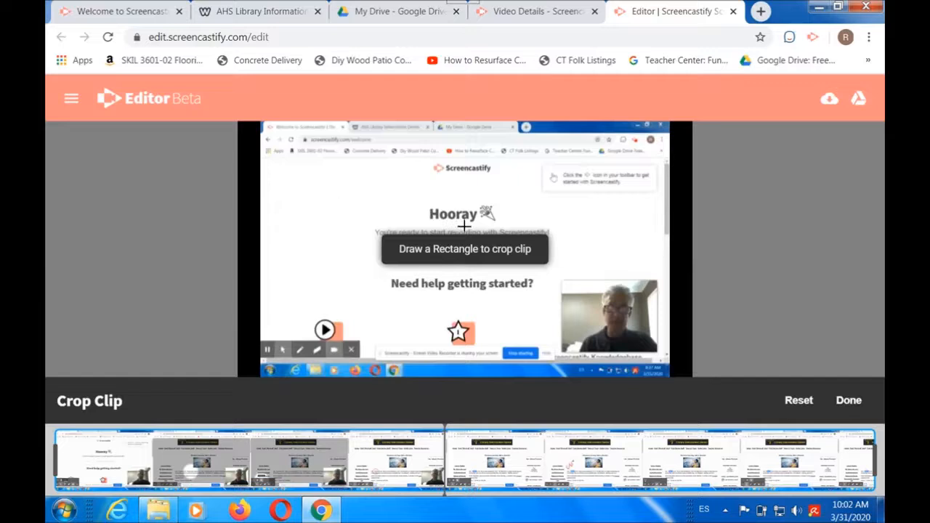
pyautogui.moveTo(326, 186)
pyautogui.mouseDown()
pyautogui.moveTo(466, 211)
pyautogui.moveTo(617, 305)
pyautogui.moveTo(621, 333)
pyautogui.mouseUp()
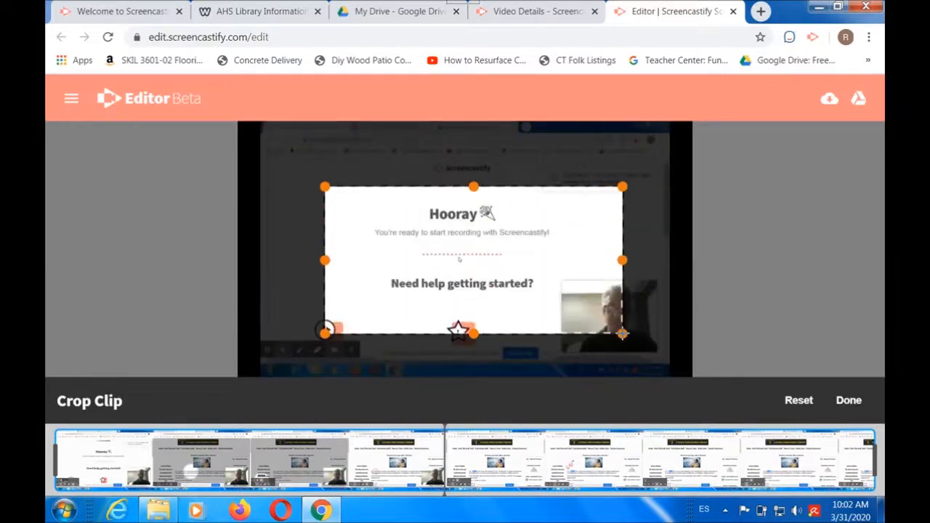
pyautogui.click(849, 400)
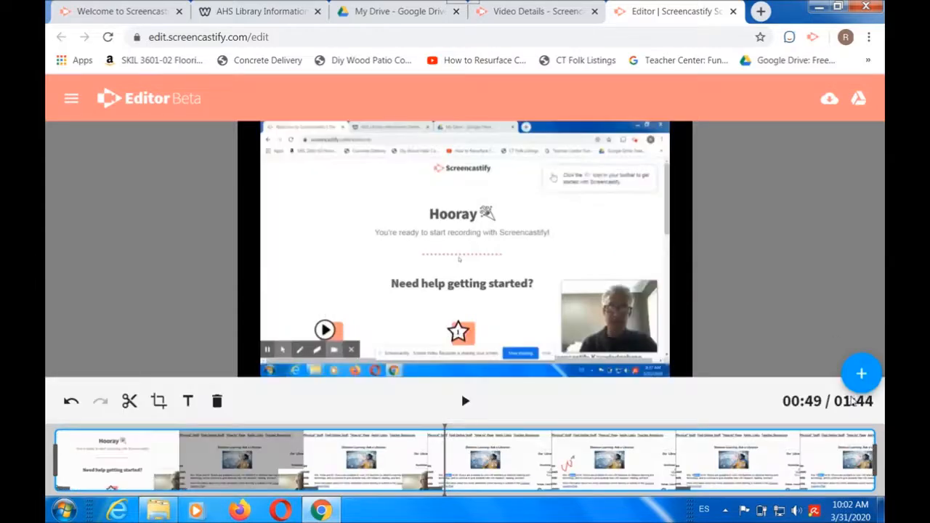
# Step: Preview the cropped clip at several points on the timeline, and undo the crop
pyautogui.click(315, 478)
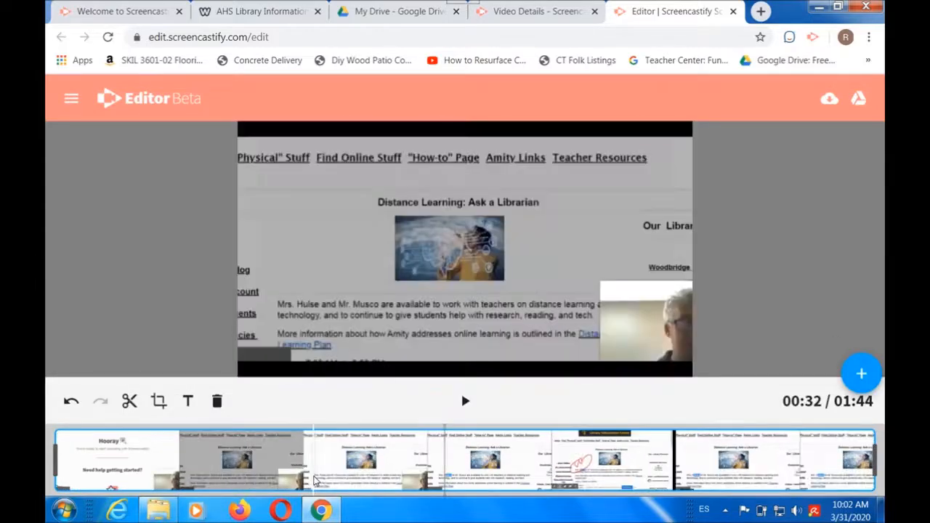
pyautogui.moveTo(315, 478); pyautogui.dragTo(383, 480)
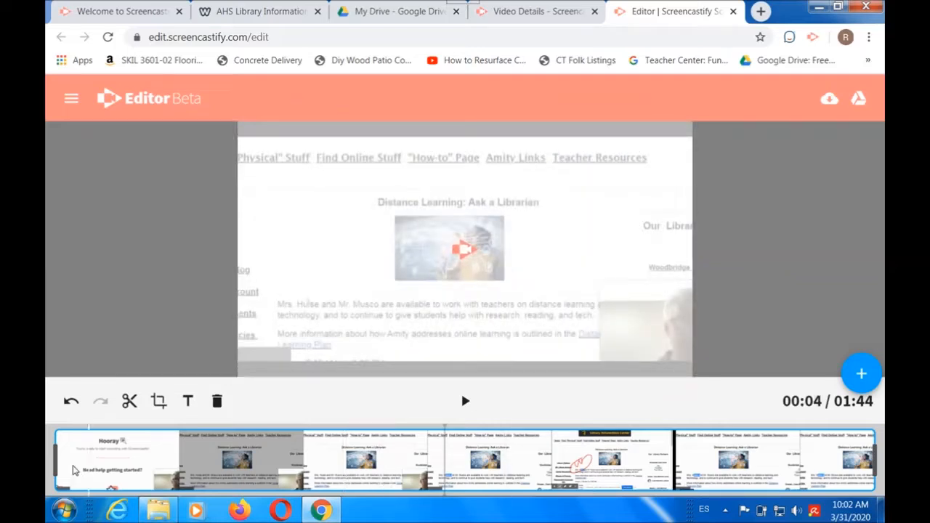
pyautogui.click(71, 401)
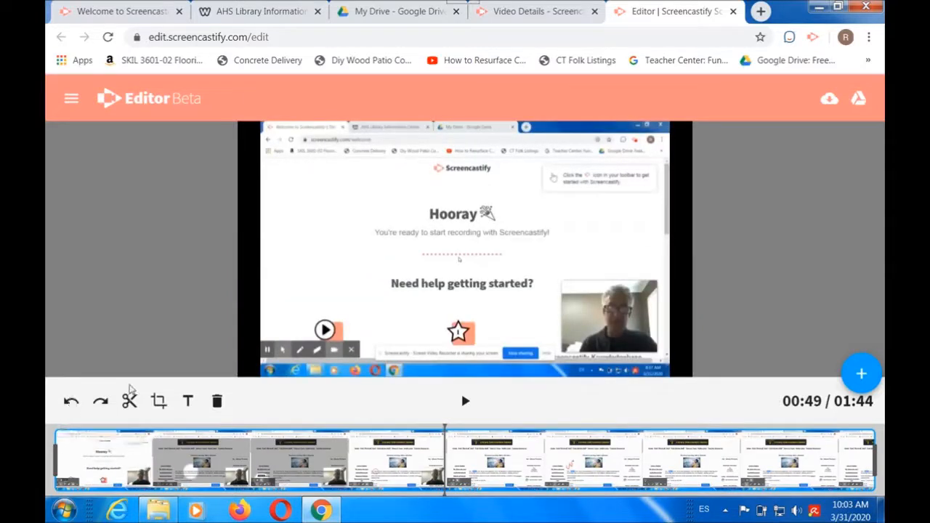
# Step: Trim about 7 seconds off the start of the clip, then try trimming its end and undo that end trim
pyautogui.click(54, 456)
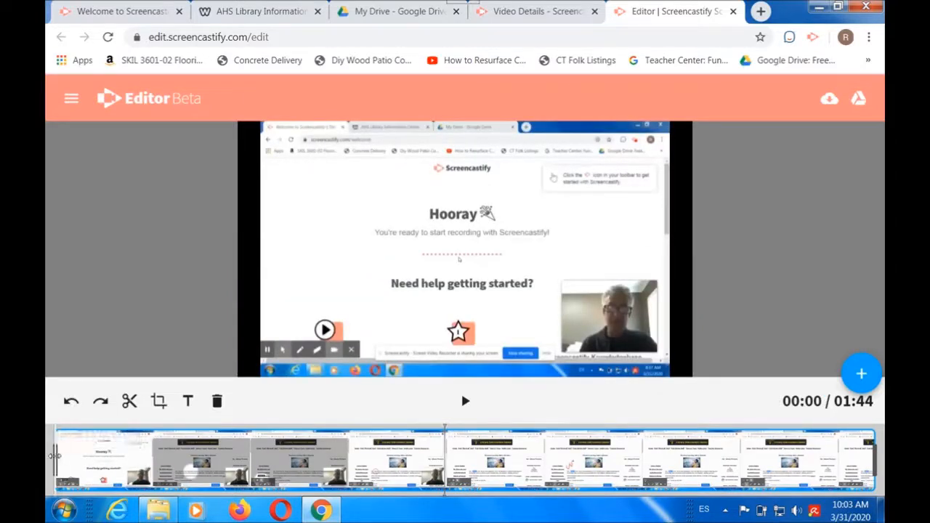
pyautogui.moveTo(55, 455); pyautogui.dragTo(111, 454)
pyautogui.moveTo(874, 455); pyautogui.dragTo(825, 456)
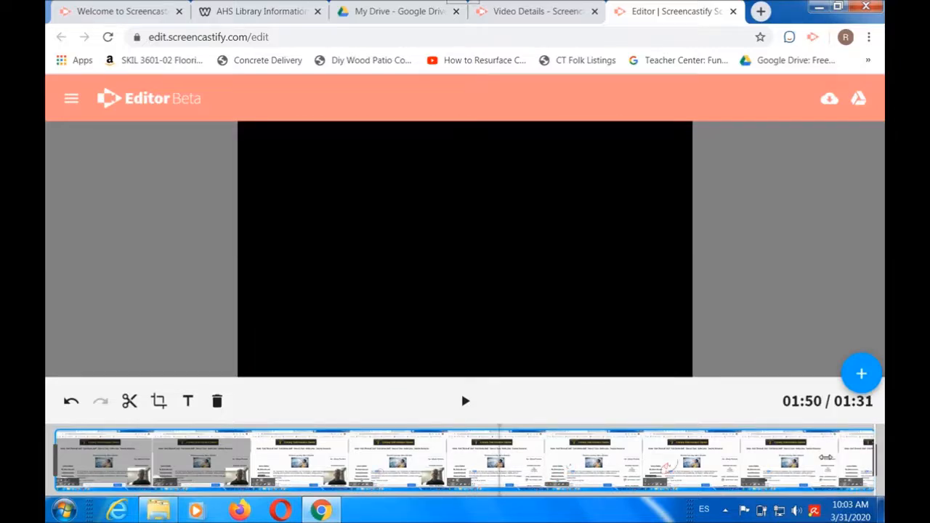
pyautogui.click(70, 405)
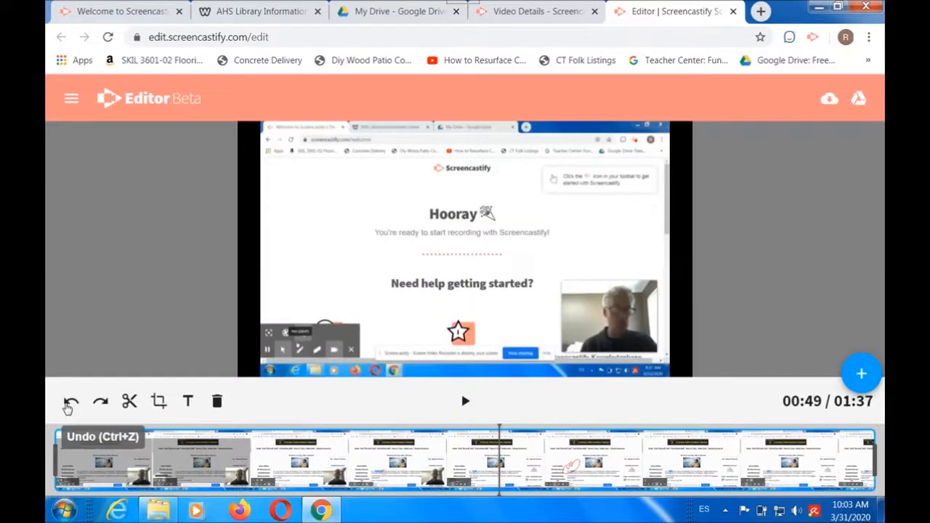
# Step: Play and scrub the clip to find the cut point, split it at 00:51, and select the second segment at 01:08
pyautogui.click(298, 439)
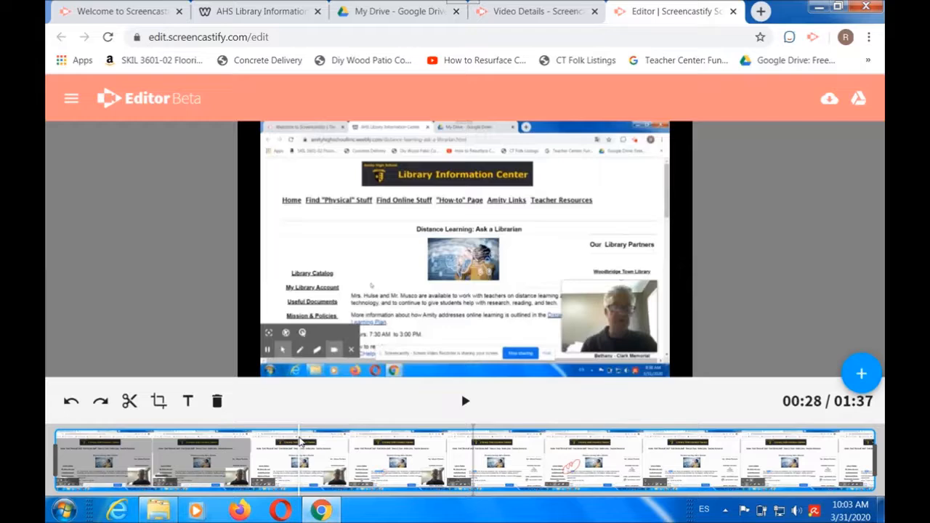
pyautogui.click(474, 439)
pyautogui.click(466, 405)
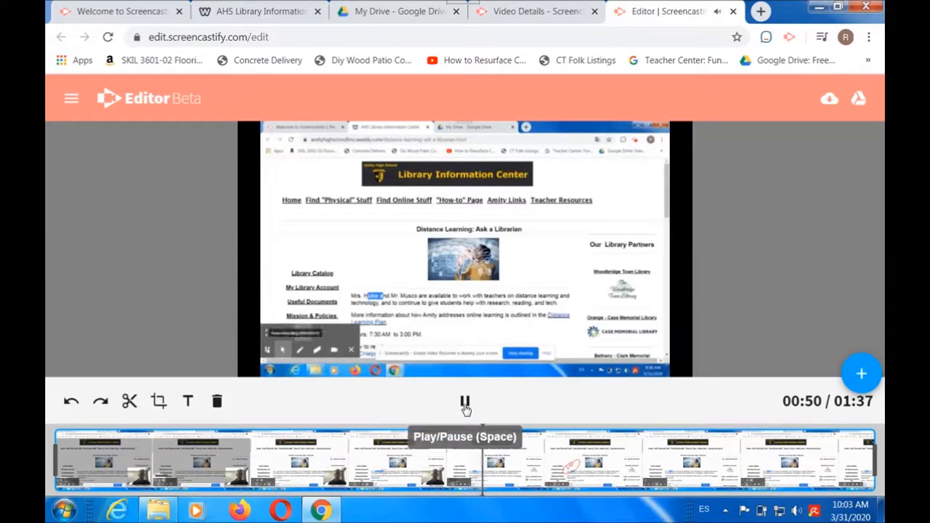
pyautogui.click(465, 405)
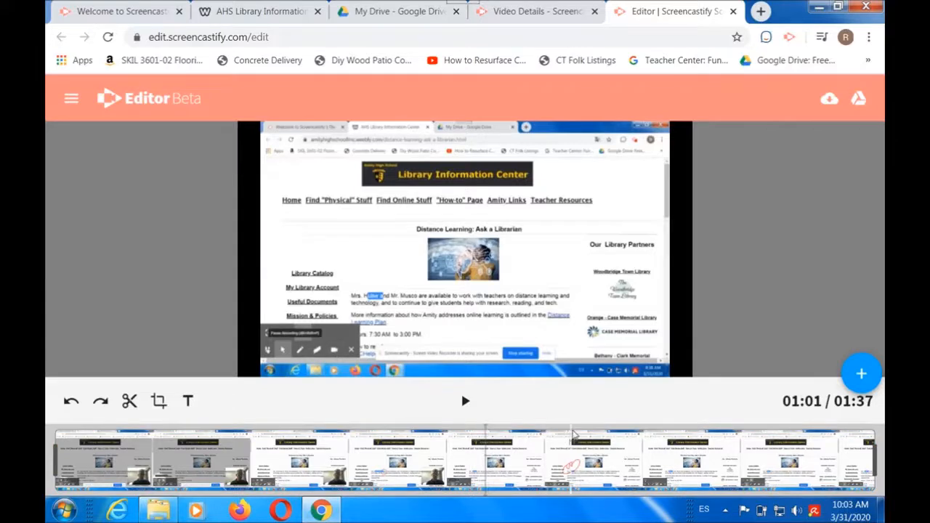
pyautogui.click(578, 434)
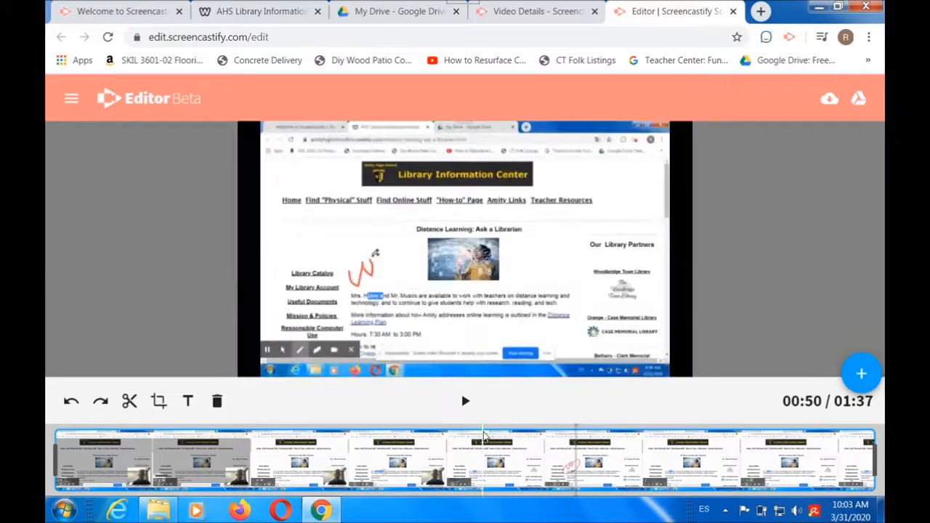
pyautogui.click(488, 432)
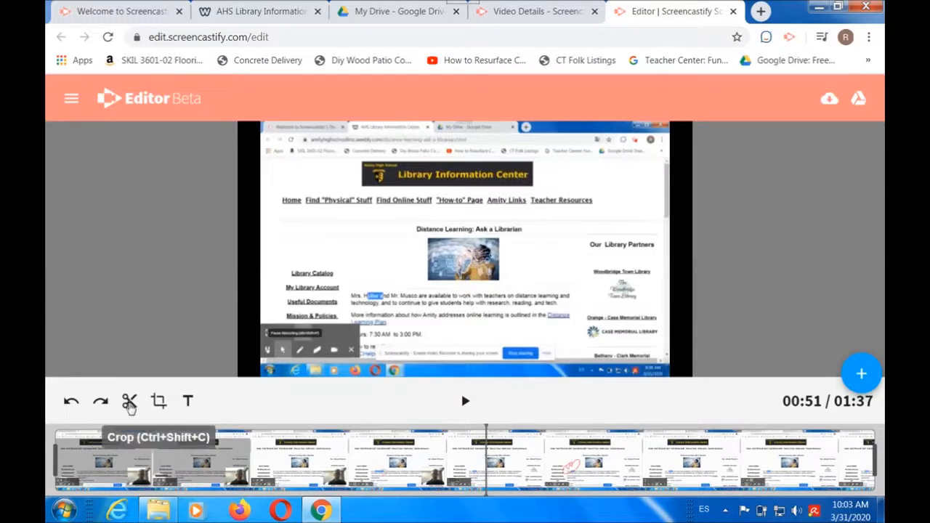
pyautogui.click(130, 402)
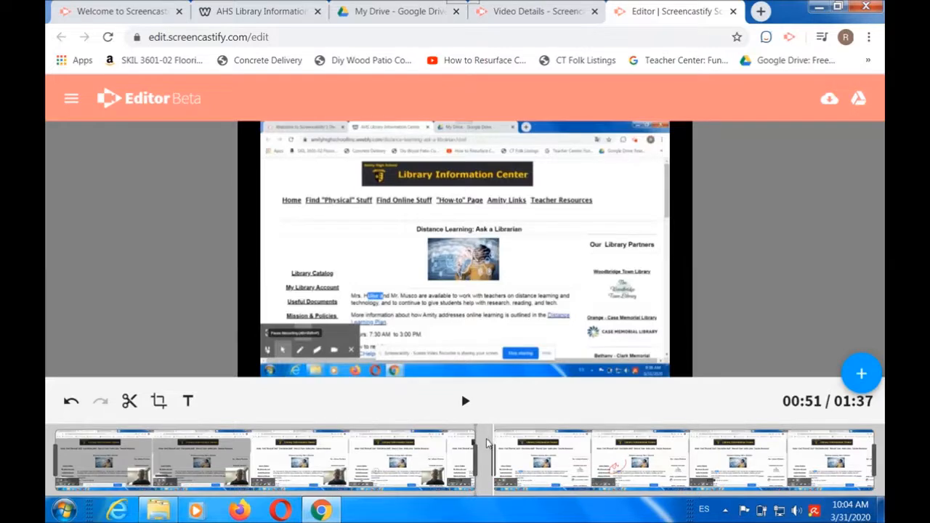
pyautogui.moveTo(597, 435); pyautogui.dragTo(640, 434)
pyautogui.click(640, 436)
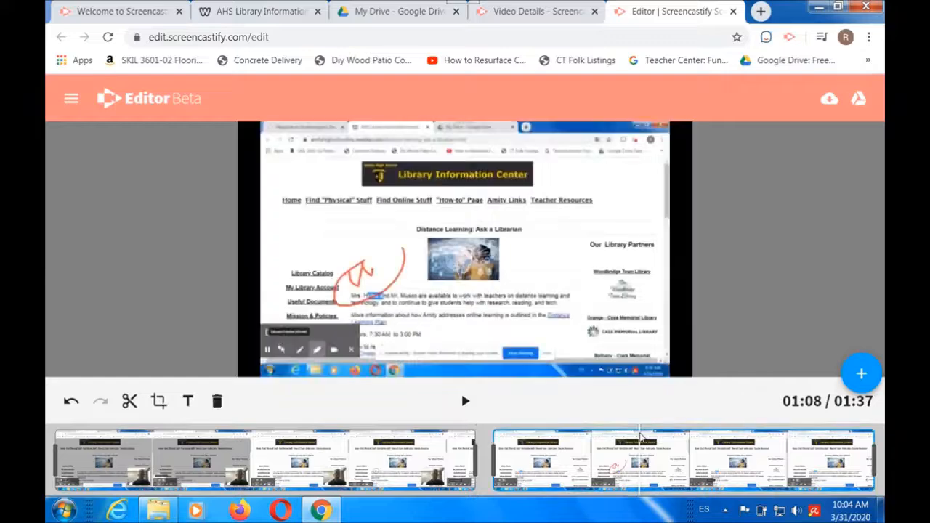
# Step: Split the clip at 01:08 and delete the middle segment between the two cuts
pyautogui.click(131, 404)
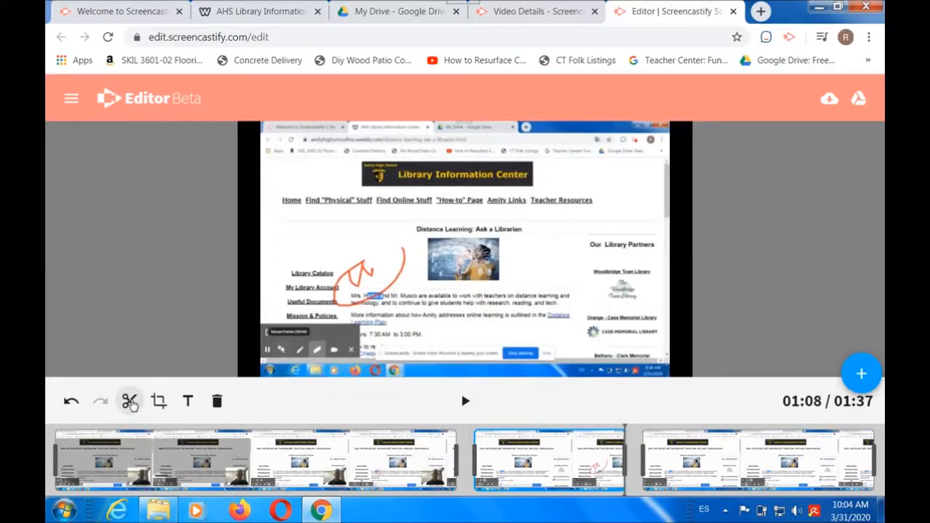
pyautogui.click(522, 464)
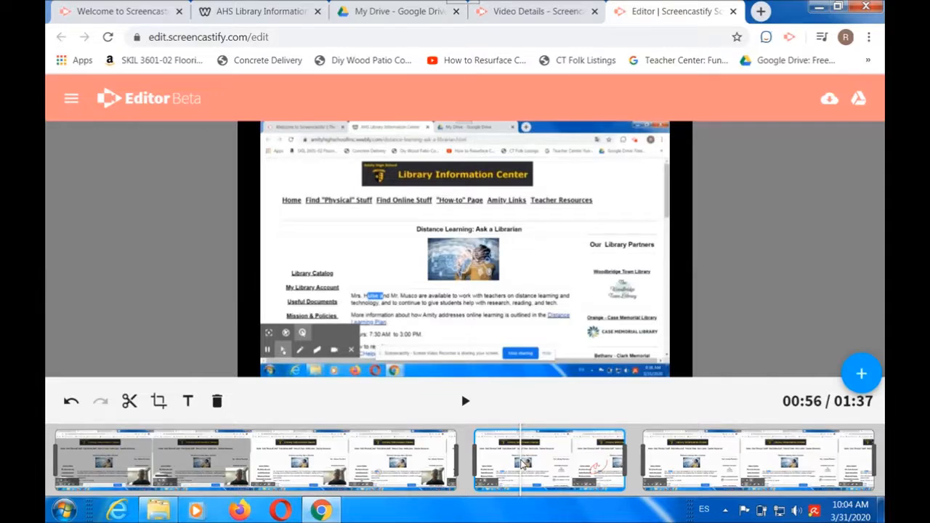
pyautogui.press('Delete')
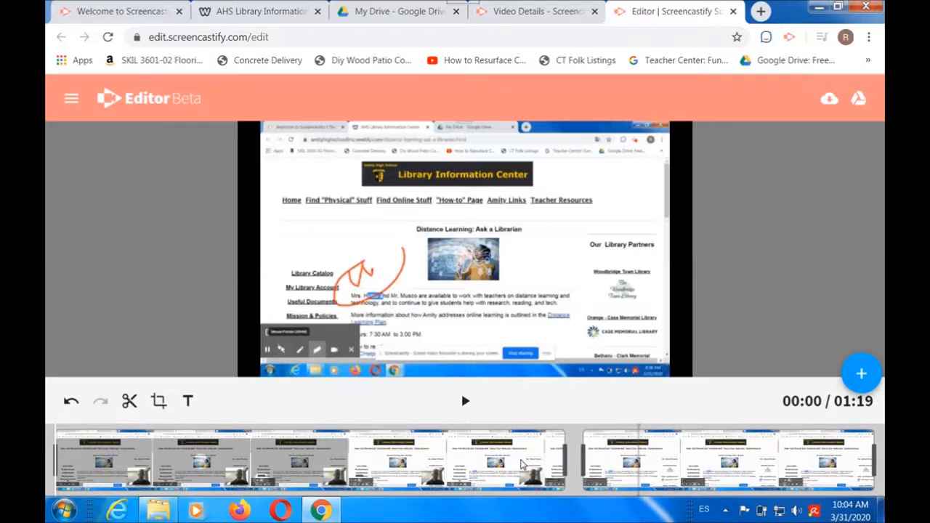
# Step: Add the text "Text Box" over the last segment of the video and make it bold
pyautogui.click(188, 400)
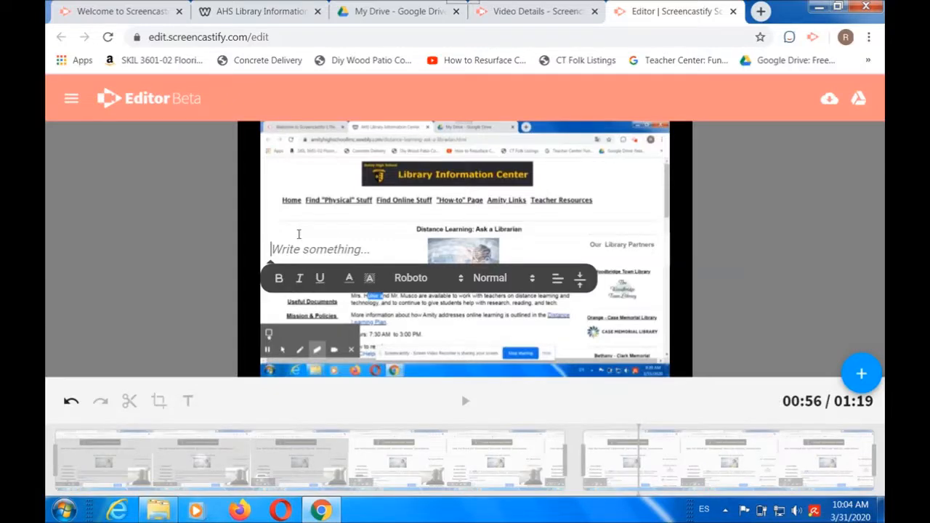
pyautogui.write('Text Box')
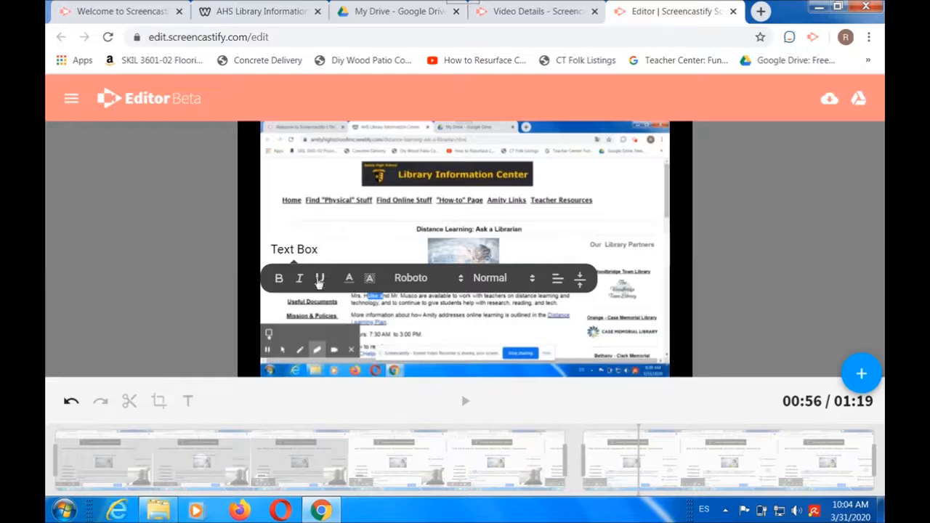
pyautogui.moveTo(327, 247); pyautogui.dragTo(268, 249)
pyautogui.click(279, 282)
pyautogui.click(406, 430)
# Step: Split the first segment at 00:25 and select the part before the cut
pyautogui.click(307, 433)
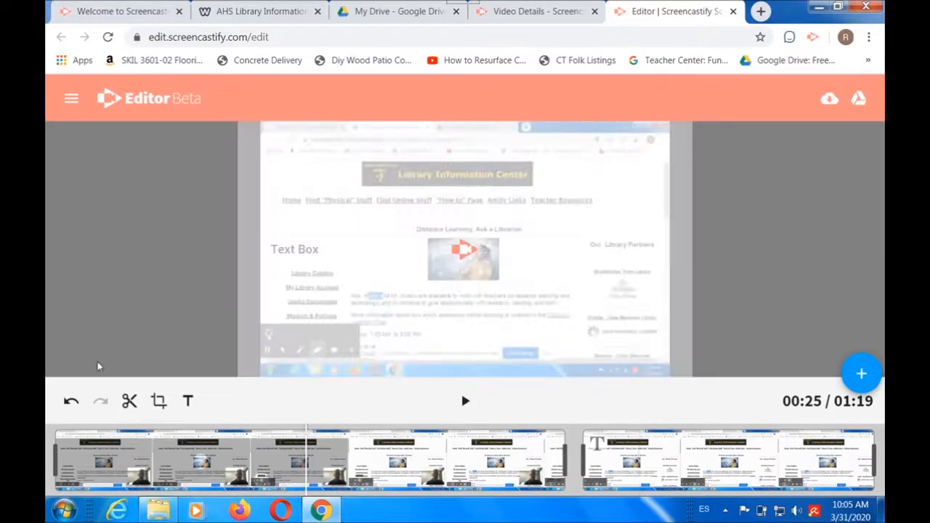
pyautogui.click(125, 398)
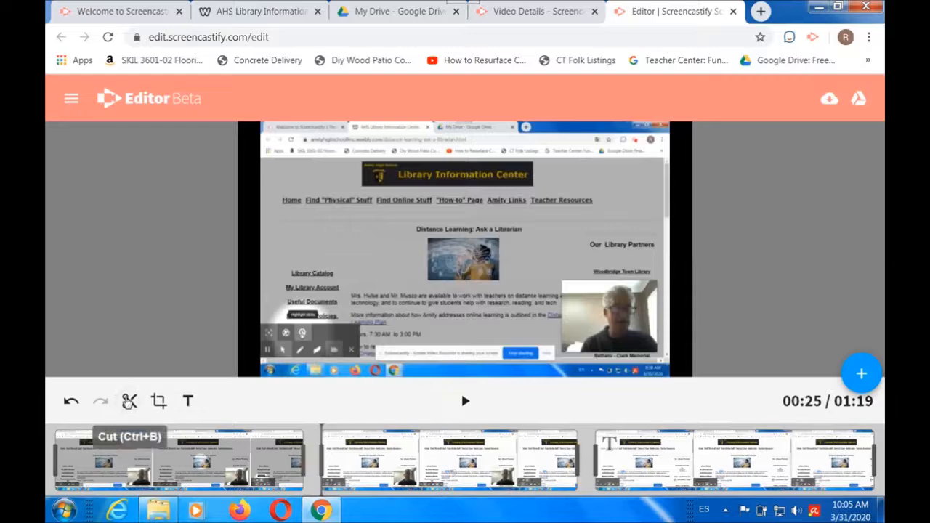
pyautogui.click(208, 475)
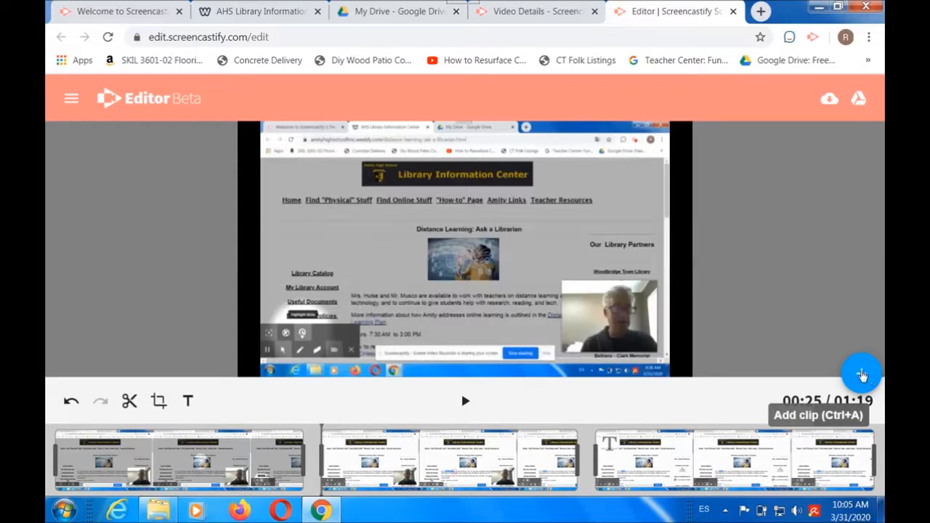
# Step: Review the Screencastify folder when adding a clip from Google Drive and the Save to Google Drive dialog, cancelling both
pyautogui.click(861, 375)
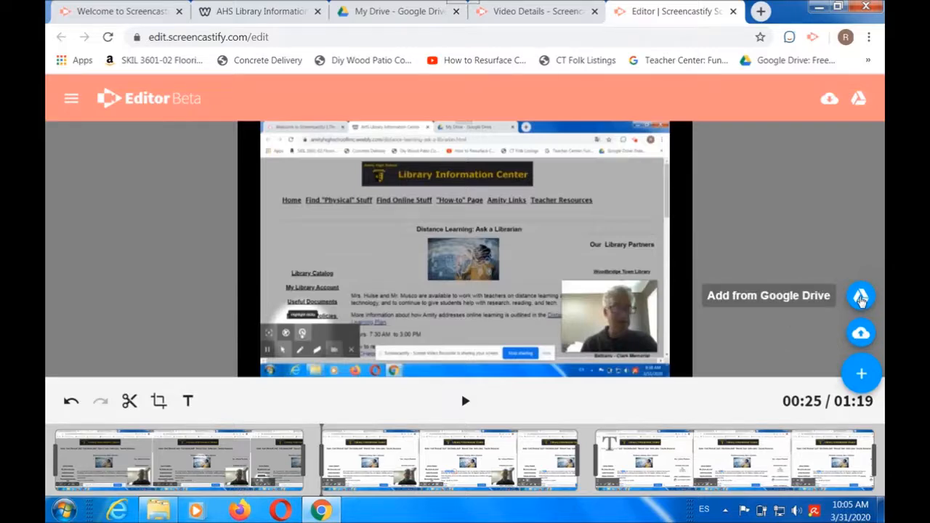
pyautogui.click(861, 298)
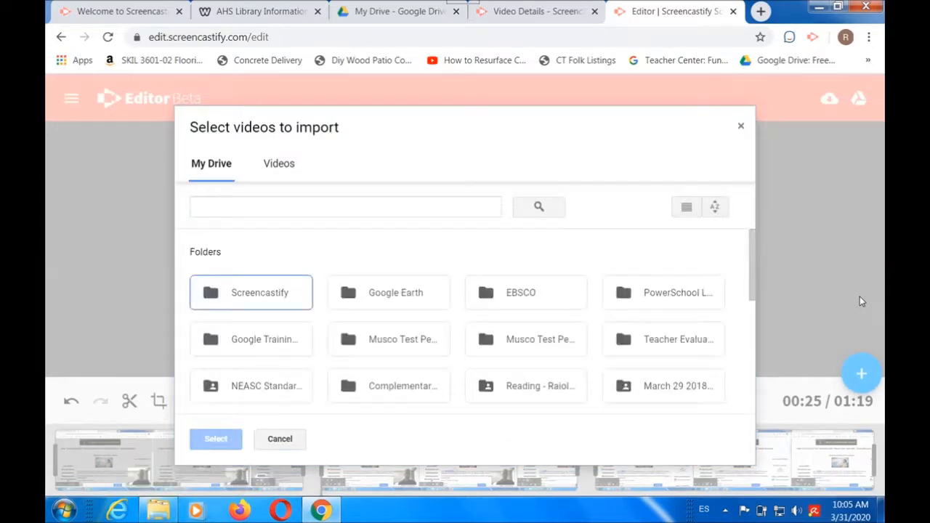
pyautogui.doubleClick(266, 293)
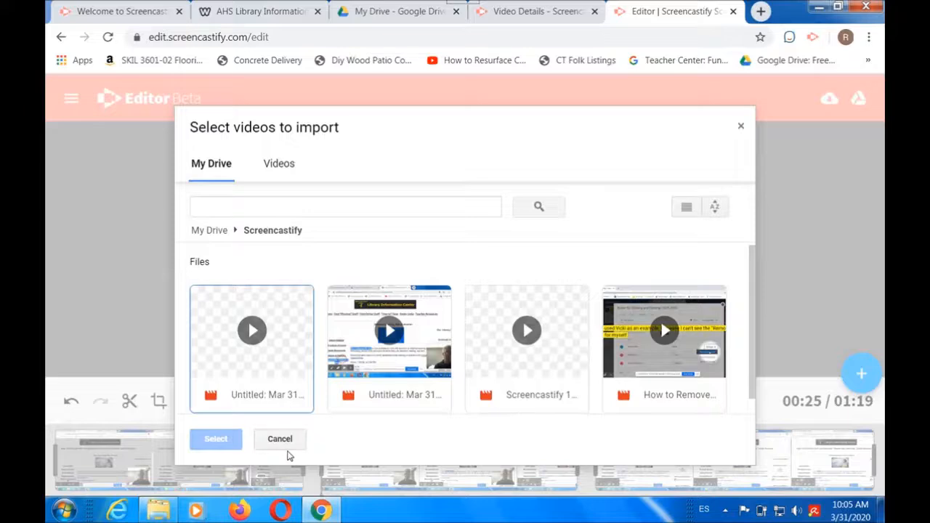
pyautogui.click(293, 441)
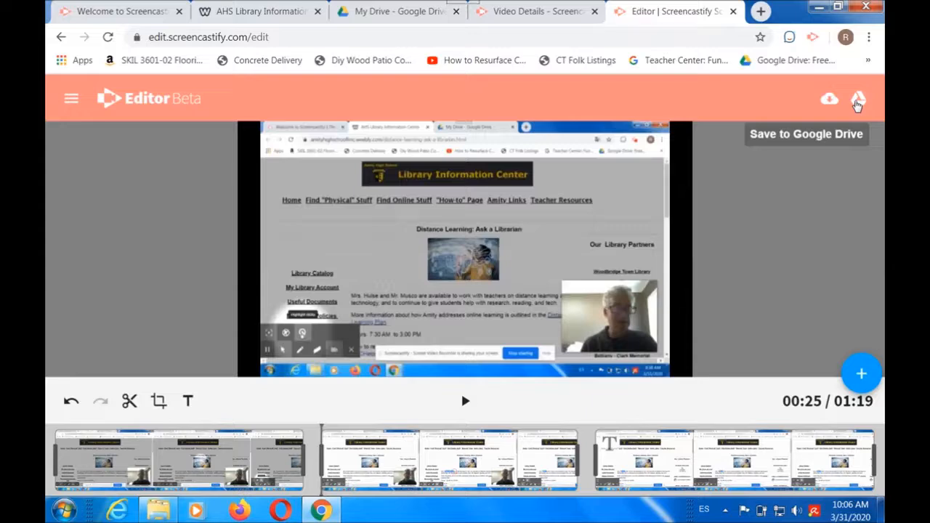
pyautogui.click(857, 102)
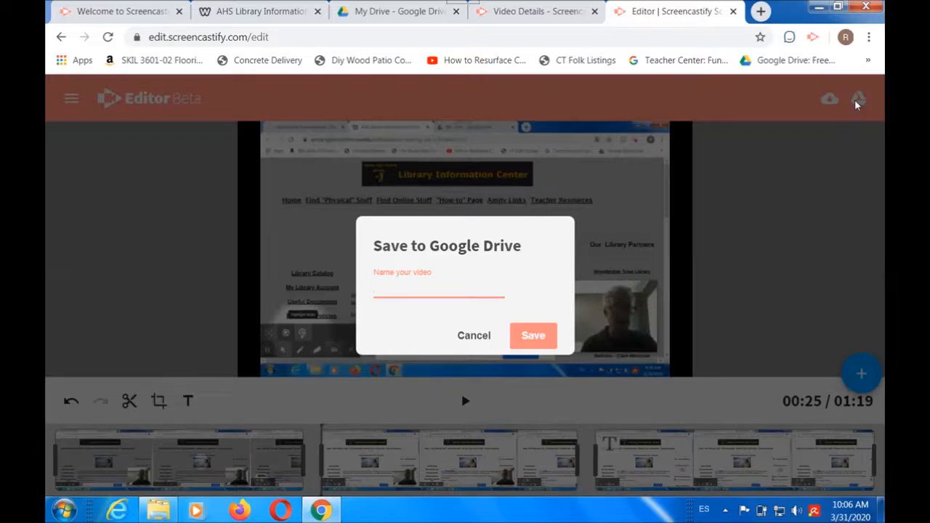
pyautogui.click(469, 339)
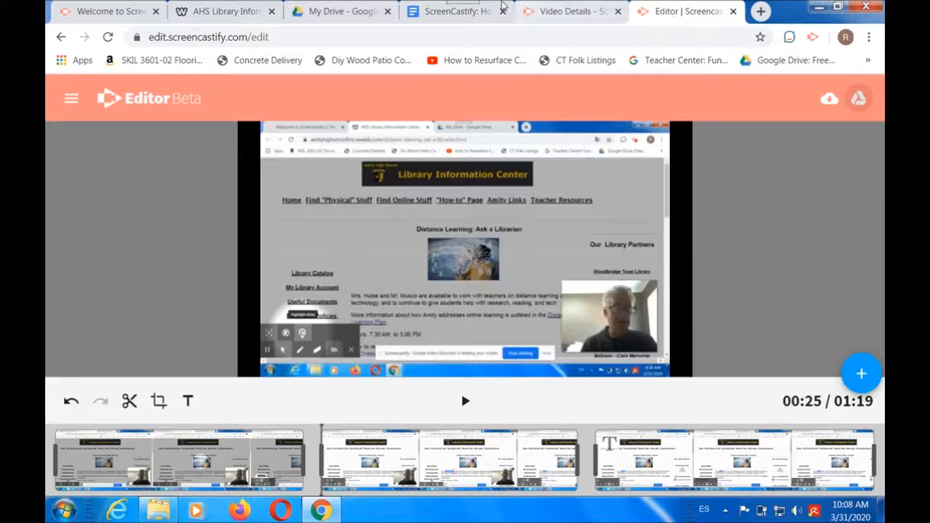
# Step: Switch to the ScreenCastify guide in Google Docs, open its "50 Ways to Use Screencastify" resource, and skim the eBook to page 30
pyautogui.click(426, 15)
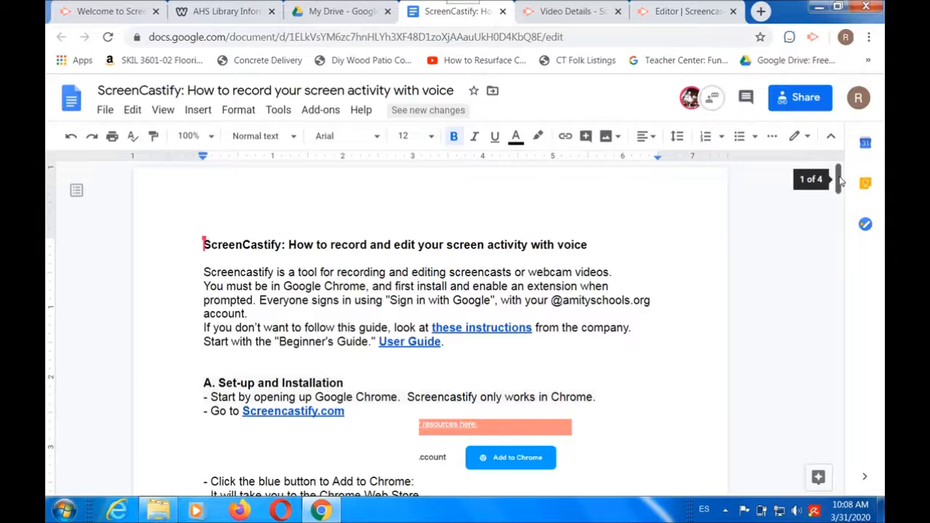
pyautogui.moveTo(839, 178); pyautogui.dragTo(839, 469)
pyautogui.click(310, 379)
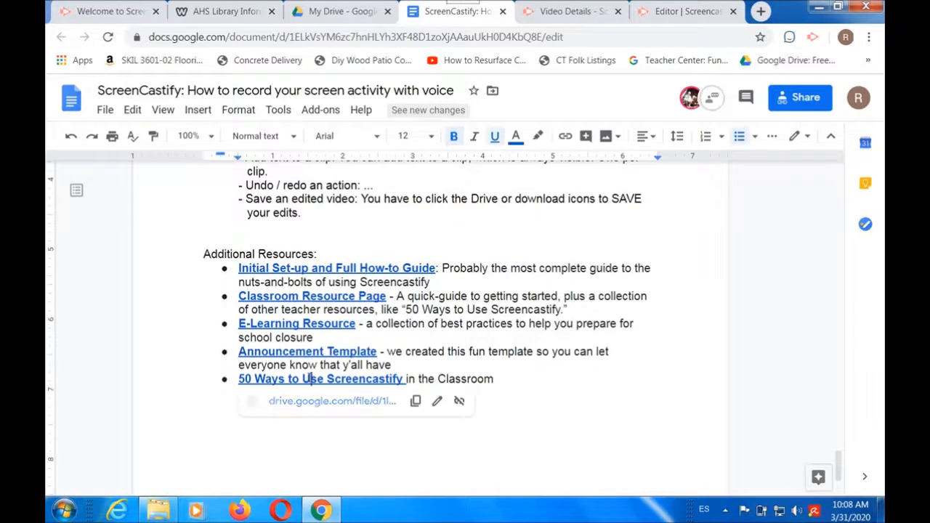
pyautogui.click(307, 402)
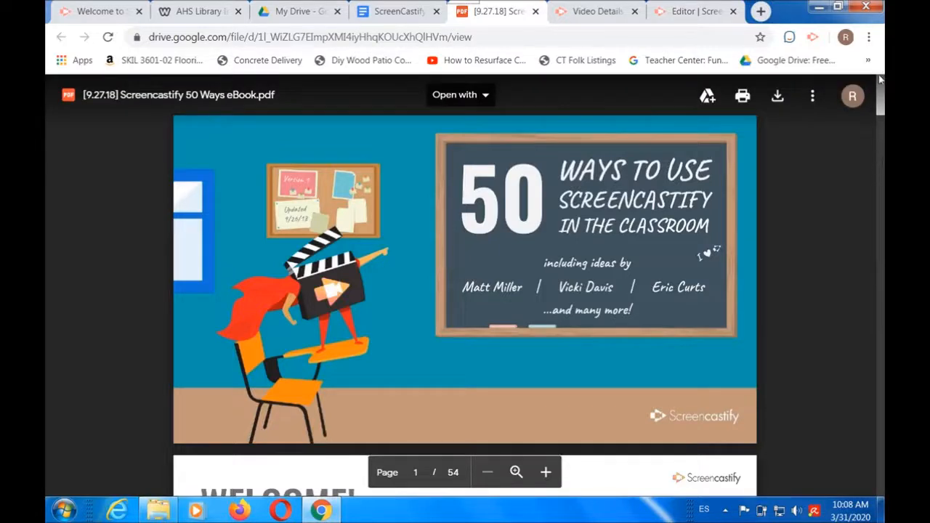
pyautogui.moveTo(878, 106); pyautogui.dragTo(873, 303)
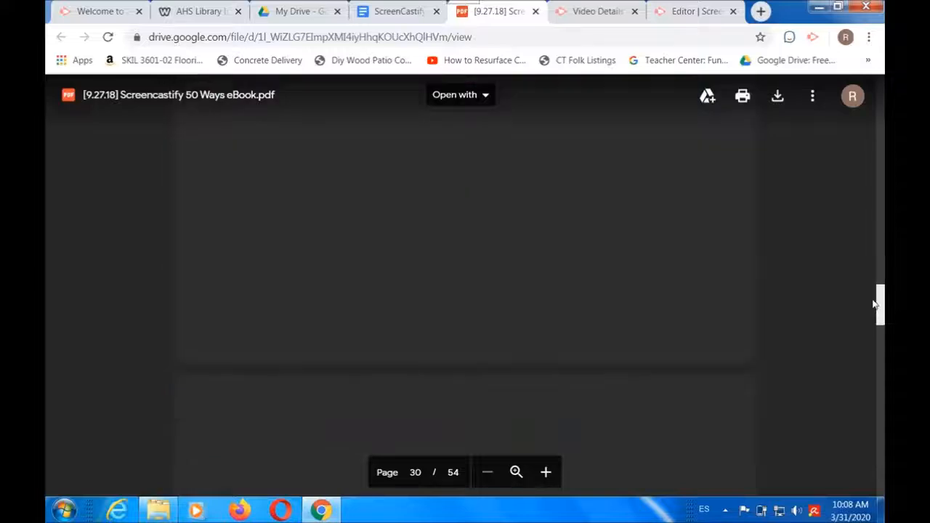